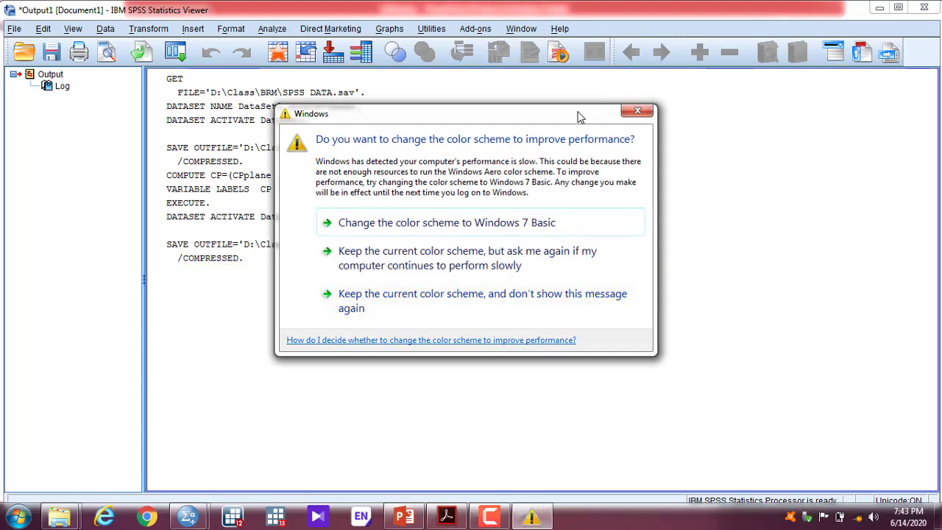
- Move the Windows colour-scheme prompt out of the way and run a Frequencies analysis with a frequency table for the gender variable
{"action": "left_click_drag", "start_coordinate": [580, 119], "coordinate": [941, 507]}
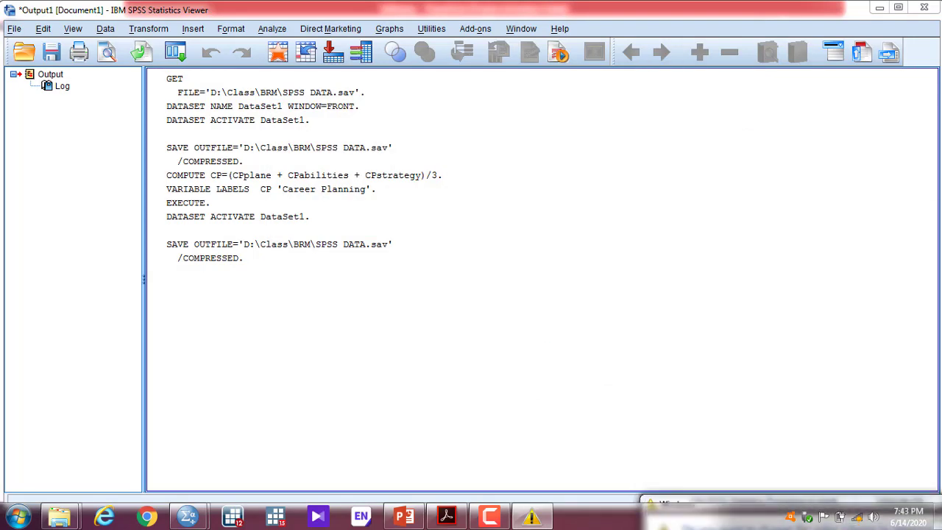
{"action": "left_click", "coordinate": [306, 322]}
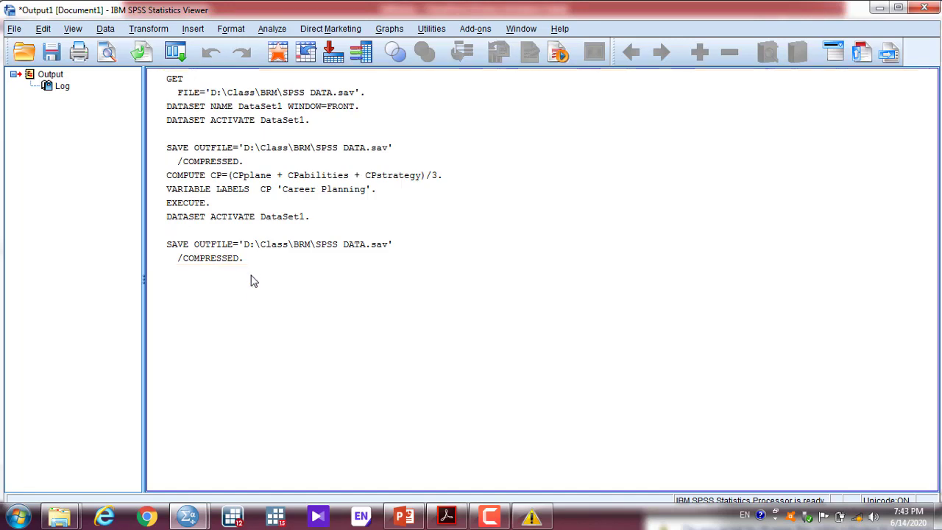
{"action": "left_click", "coordinate": [271, 29]}
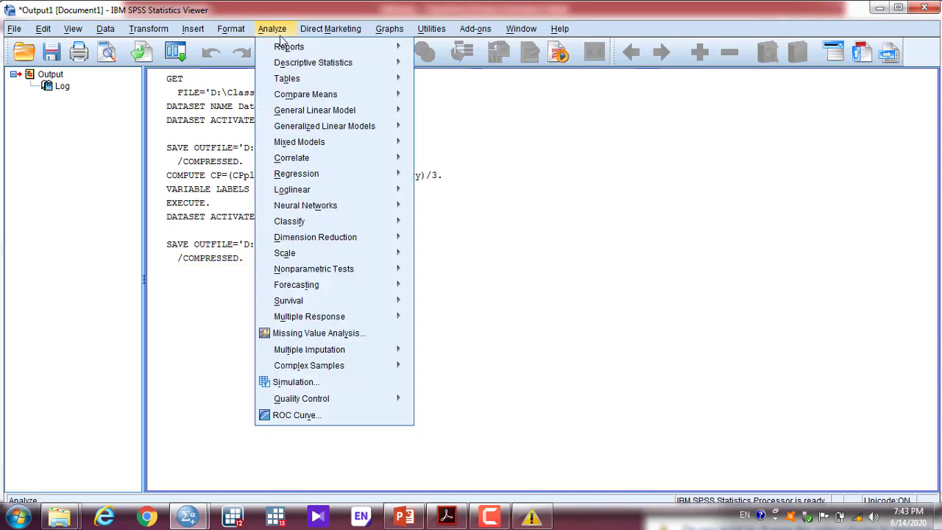
{"action": "mouse_move", "coordinate": [335, 66]}
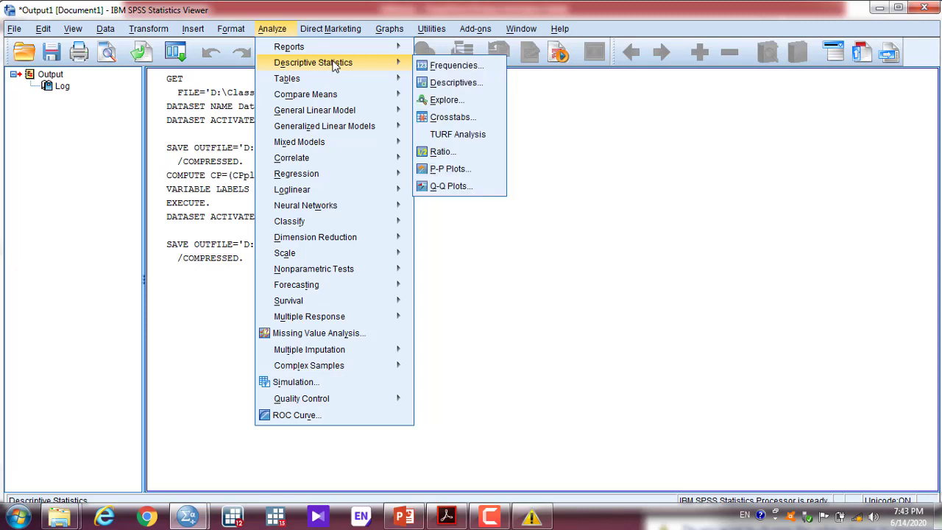
{"action": "left_click", "coordinate": [450, 66]}
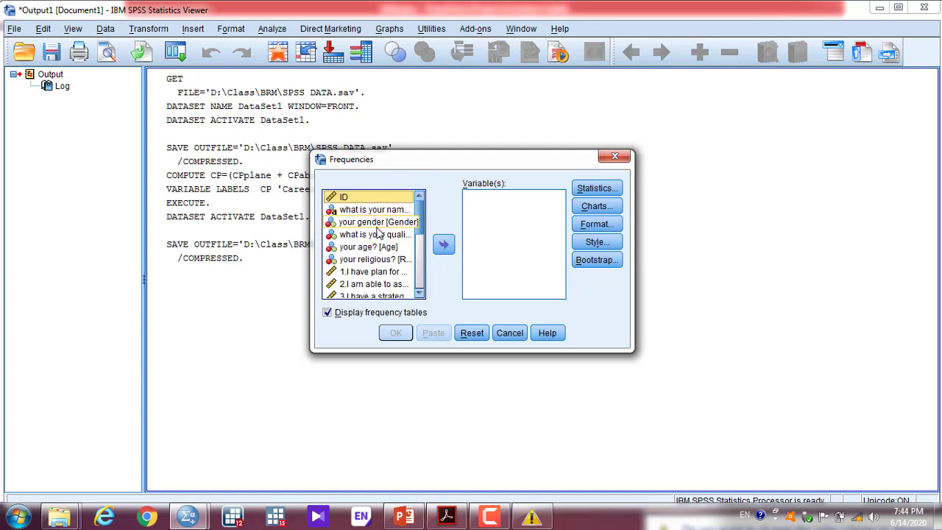
{"action": "left_click", "coordinate": [376, 222]}
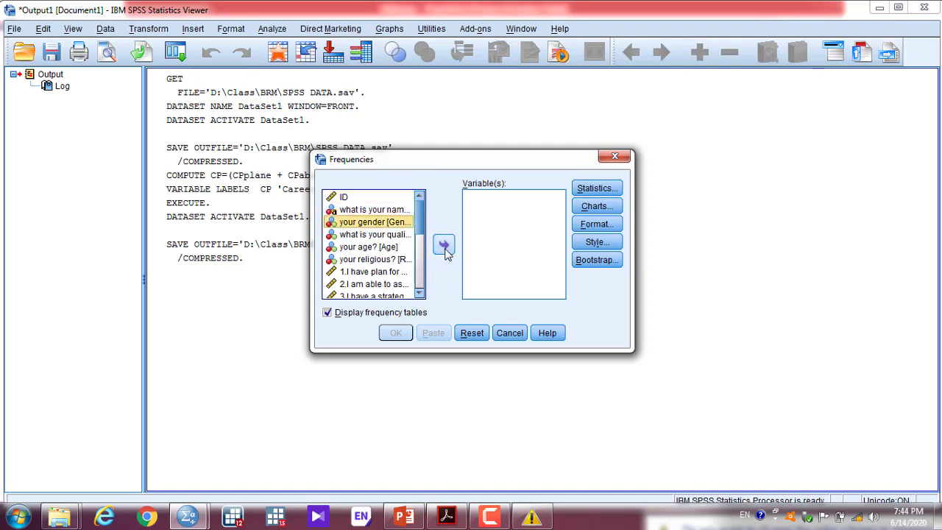
{"action": "left_click", "coordinate": [444, 245]}
{"action": "left_click", "coordinate": [395, 334]}
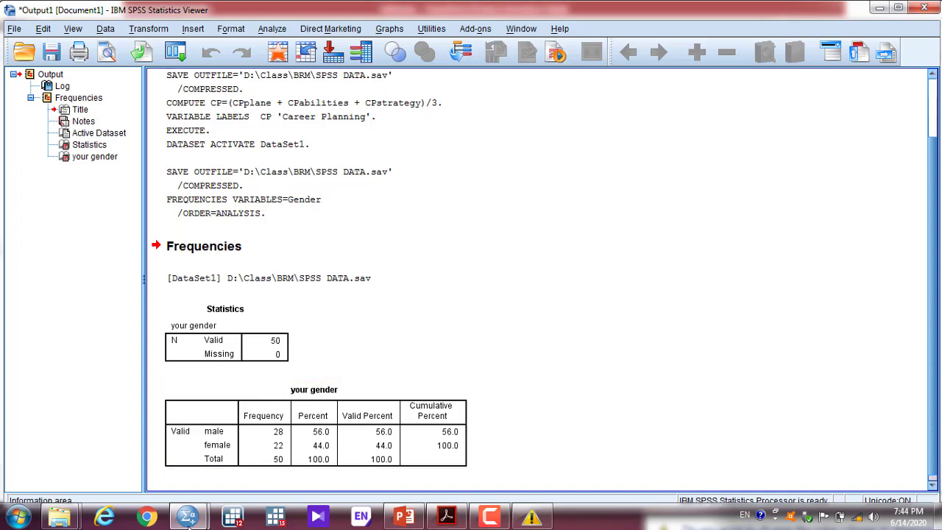
- Examine the records in the SPSS DATA.sav dataset from the first case to the last, and return to the output document
{"action": "mouse_move", "coordinate": [188, 516]}
{"action": "left_click", "coordinate": [238, 465]}
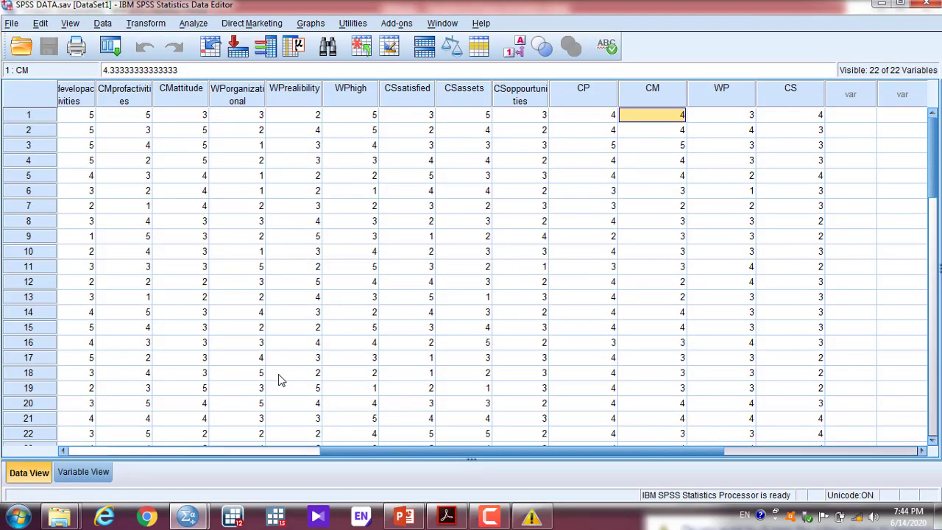
{"action": "key", "text": "Left"}
{"action": "key", "text": "Left"}
{"action": "key", "text": "Left"}
{"action": "key", "text": "Left"}
{"action": "key", "text": "Left"}
{"action": "key", "text": "Left"}
{"action": "key", "text": "Left"}
{"action": "key", "text": "Left"}
{"action": "key", "text": "Home"}
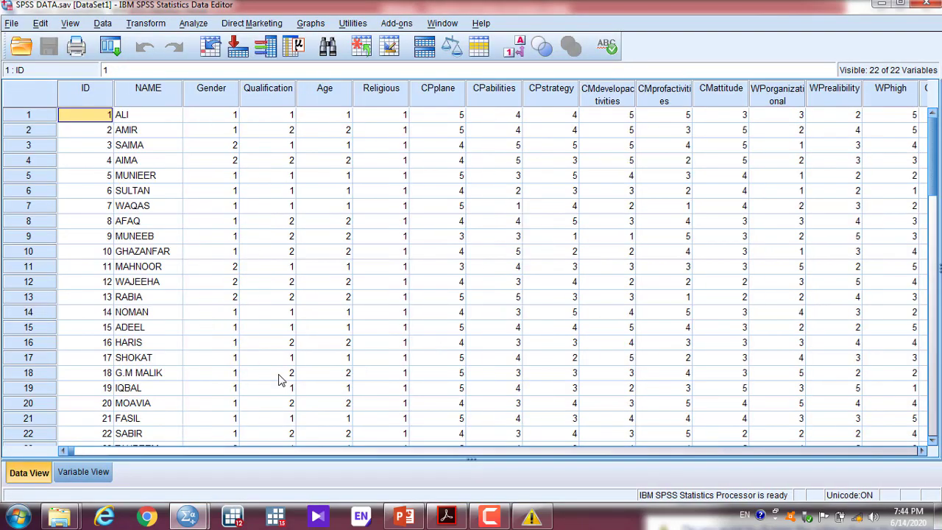
{"action": "key", "text": "Down"}
{"action": "key", "text": "Down"}
{"action": "key", "text": "Down"}
{"action": "key", "text": "Down"}
{"action": "key", "text": "Down"}
{"action": "key", "text": "Down"}
{"action": "key", "text": "Down"}
{"action": "key", "text": "Down"}
{"action": "key", "text": "Down"}
{"action": "key", "text": "Down"}
{"action": "key", "text": "Down"}
{"action": "key", "text": "Down"}
{"action": "key", "text": "Down"}
{"action": "key", "text": "Down"}
{"action": "key", "text": "Down"}
{"action": "key", "text": "Down"}
{"action": "key", "text": "Down"}
{"action": "key", "text": "Down"}
{"action": "key", "text": "Down"}
{"action": "key", "text": "Down"}
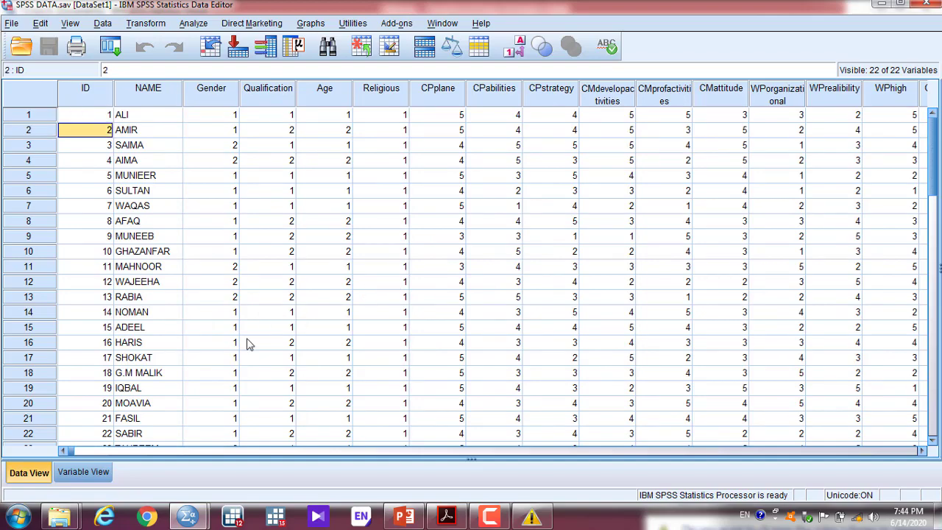
{"action": "key", "text": "Down"}
{"action": "key", "text": "Down"}
{"action": "key", "text": "Down"}
{"action": "key", "text": "Down"}
{"action": "key", "text": "Down"}
{"action": "key", "text": "Down"}
{"action": "key", "text": "Down"}
{"action": "key", "text": "Down"}
{"action": "key", "text": "Down"}
{"action": "key", "text": "Down"}
{"action": "key", "text": "Down"}
{"action": "key", "text": "Down"}
{"action": "key", "text": "Down"}
{"action": "key", "text": "Down"}
{"action": "key", "text": "Down"}
{"action": "key", "text": "Down"}
{"action": "key", "text": "Down"}
{"action": "key", "text": "Down"}
{"action": "key", "text": "Down"}
{"action": "key", "text": "Down"}
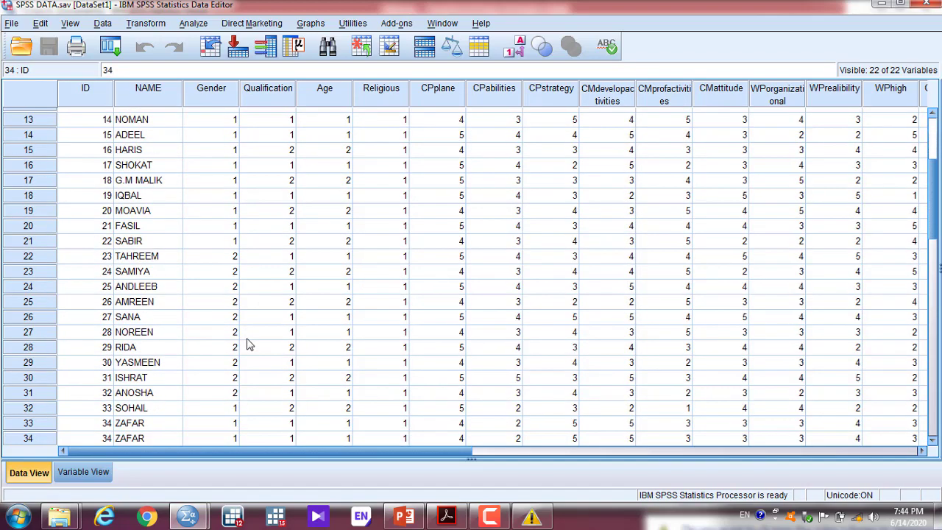
{"action": "key", "text": "Up"}
{"action": "key", "text": "Up"}
{"action": "key", "text": "Up"}
{"action": "key", "text": "Up"}
{"action": "key", "text": "Up"}
{"action": "key", "text": "Up"}
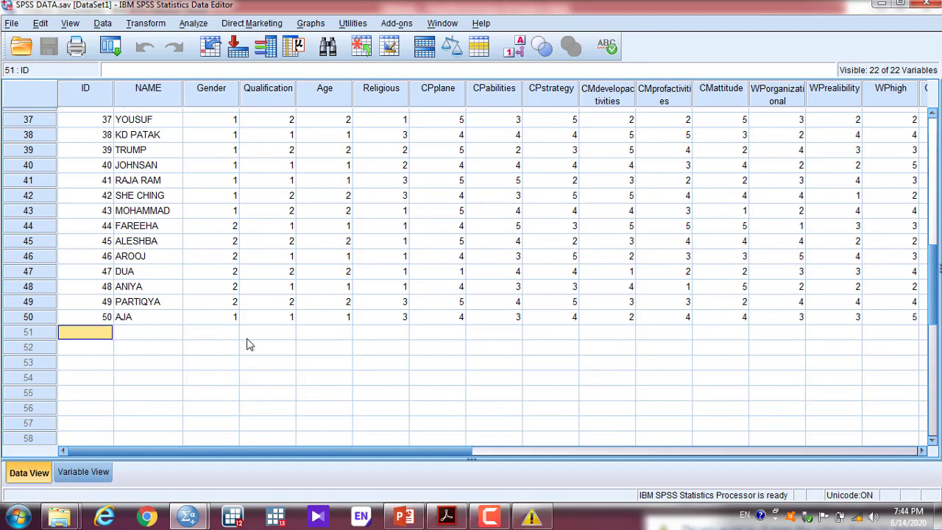
{"action": "mouse_move", "coordinate": [169, 503]}
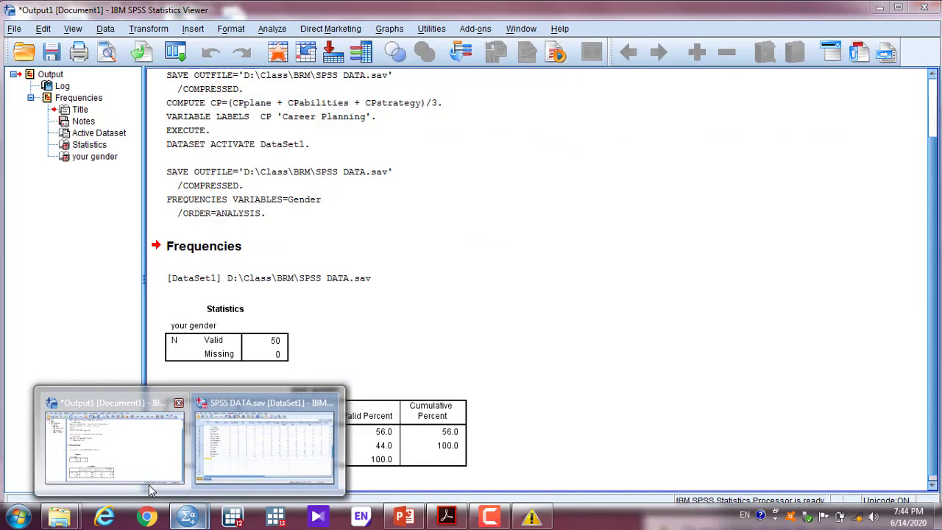
{"action": "left_click", "coordinate": [111, 449]}
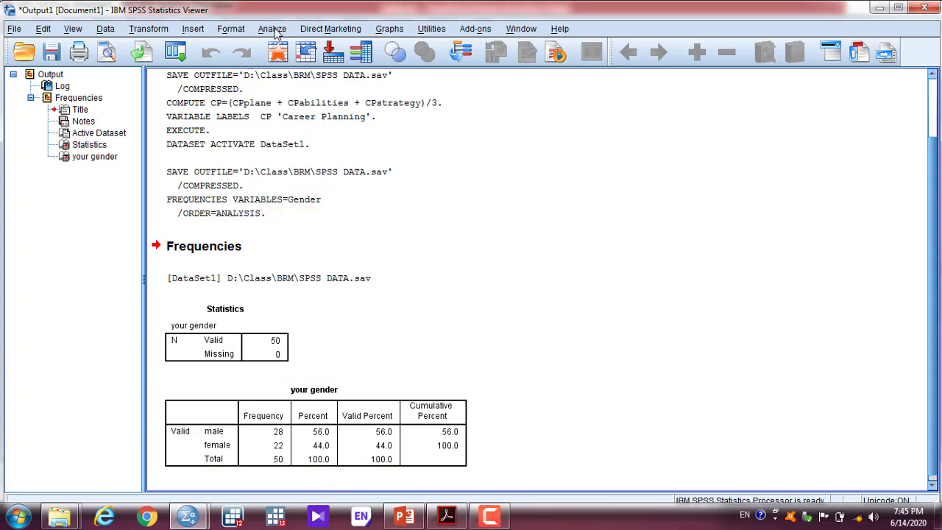
- Run a Crosstabs analysis with gender in the rows and age in the columns, and dismiss the Windows colour-scheme prompt
{"action": "left_click", "coordinate": [274, 29]}
{"action": "mouse_move", "coordinate": [348, 66]}
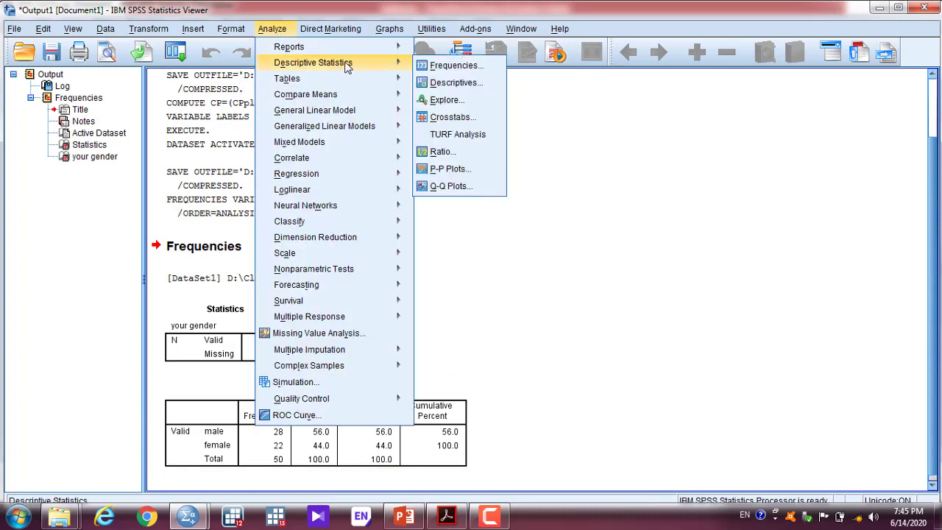
{"action": "left_click", "coordinate": [461, 118]}
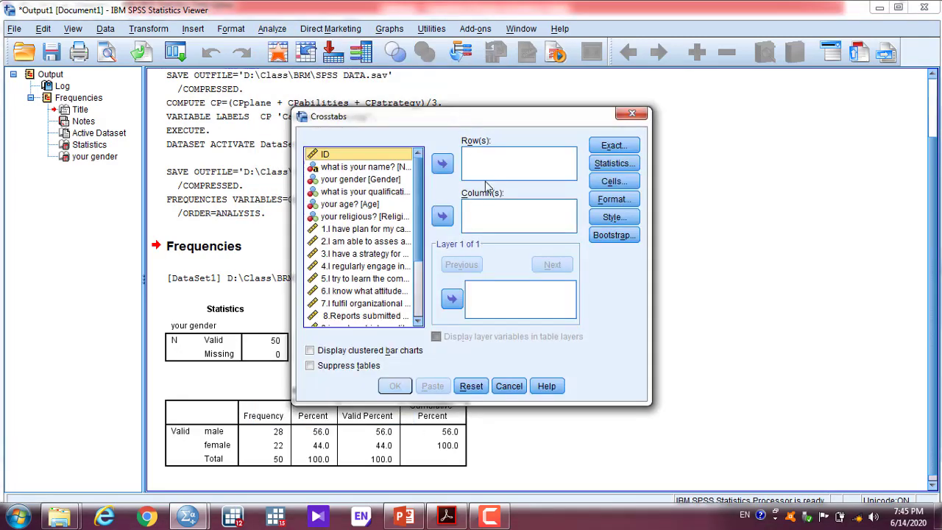
{"action": "left_click", "coordinate": [372, 167]}
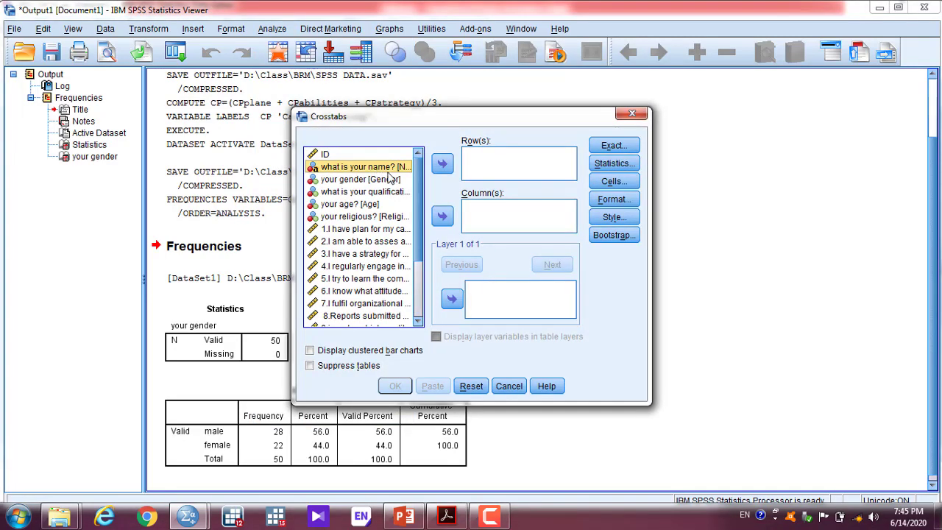
{"action": "left_click", "coordinate": [378, 183]}
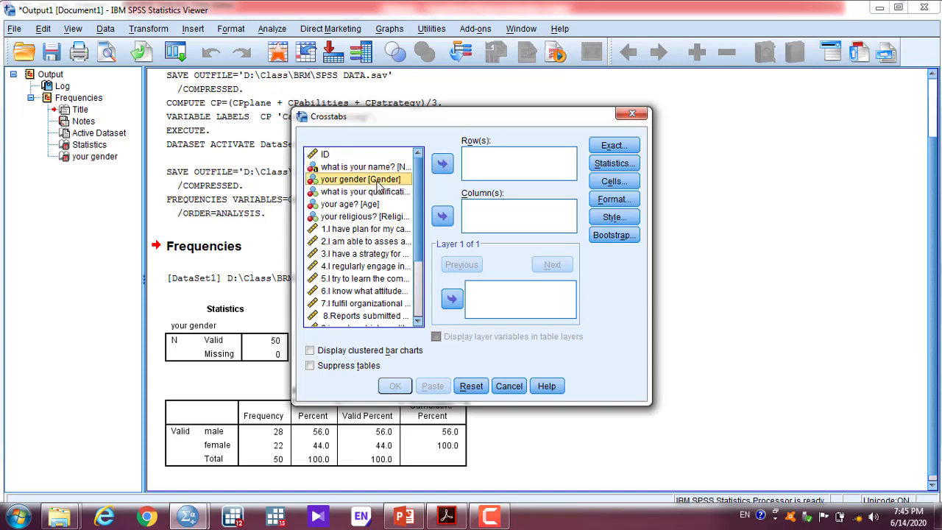
{"action": "left_click", "coordinate": [442, 163]}
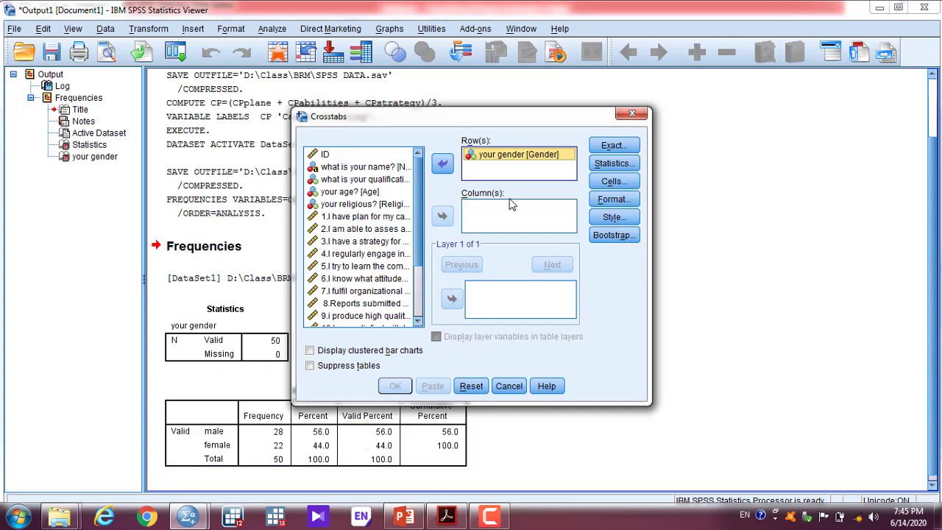
{"action": "left_click", "coordinate": [383, 193]}
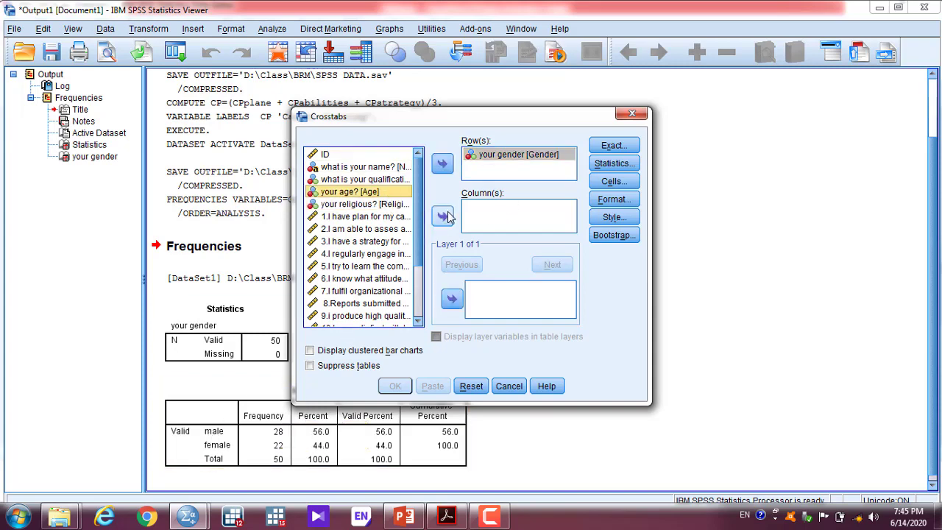
{"action": "left_click", "coordinate": [446, 215]}
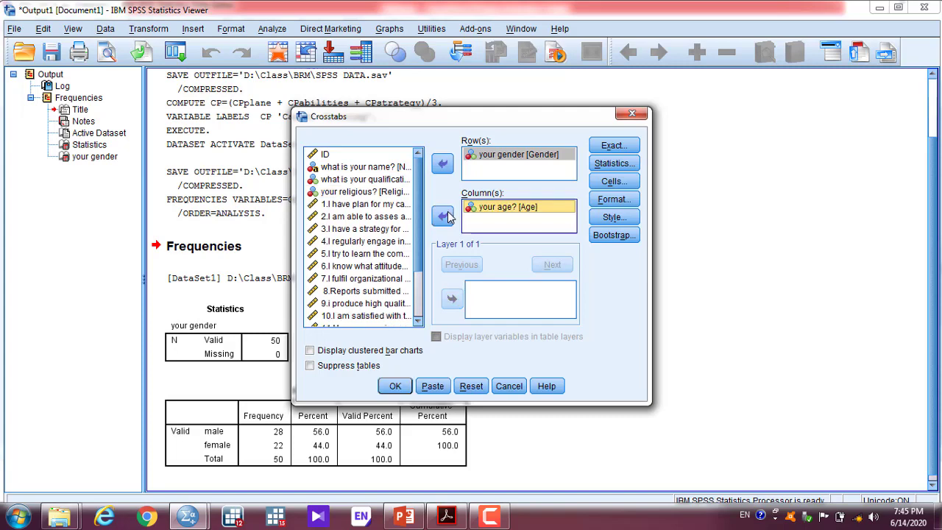
{"action": "left_click", "coordinate": [398, 386]}
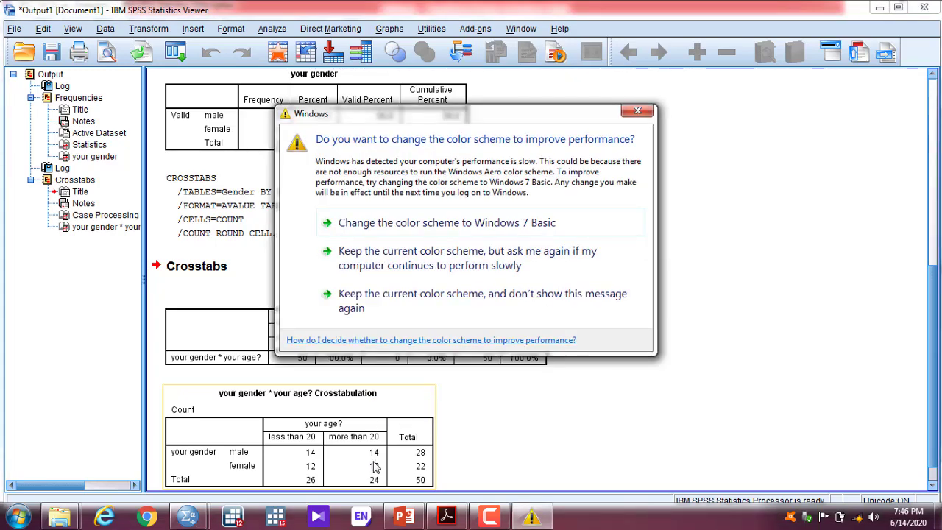
{"action": "left_click", "coordinate": [638, 110]}
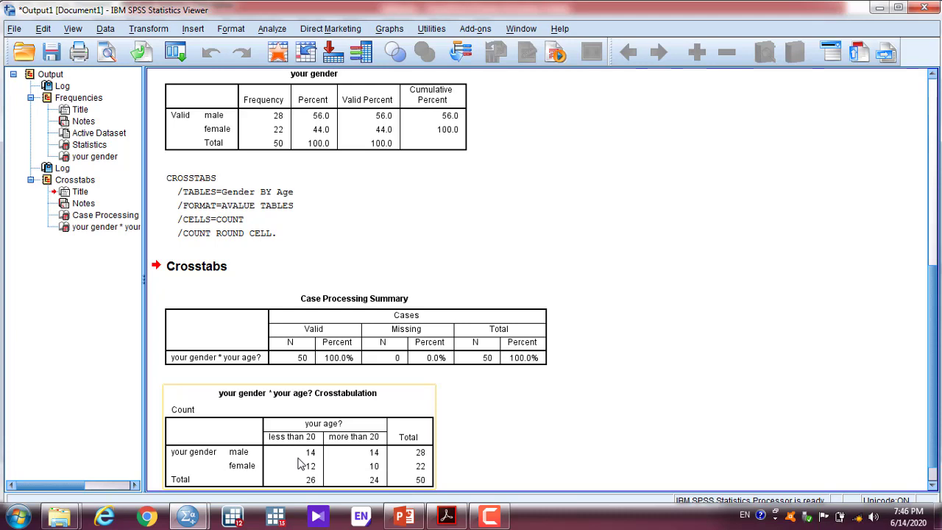
- Examine the CP, CM, WP and CS columns in the dataset up to the first cases, and return to the output document
{"action": "mouse_move", "coordinate": [188, 516]}
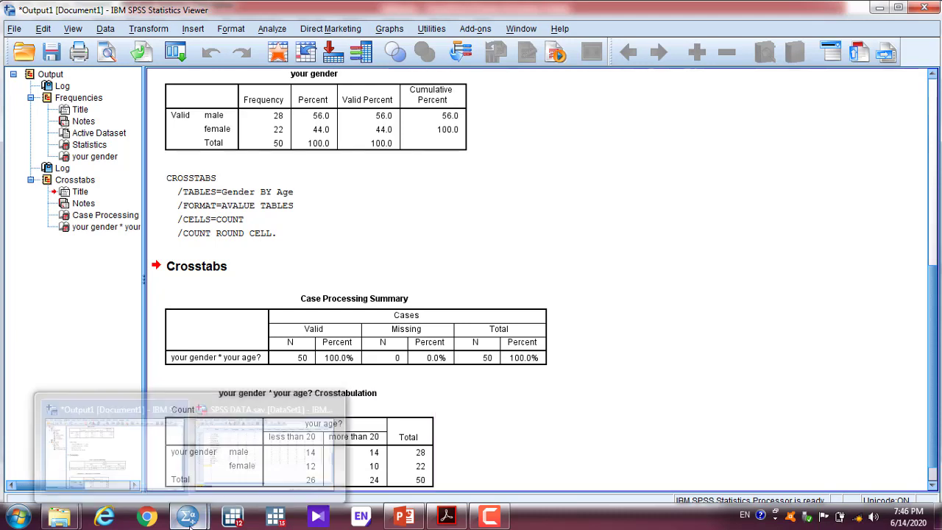
{"action": "left_click", "coordinate": [283, 463]}
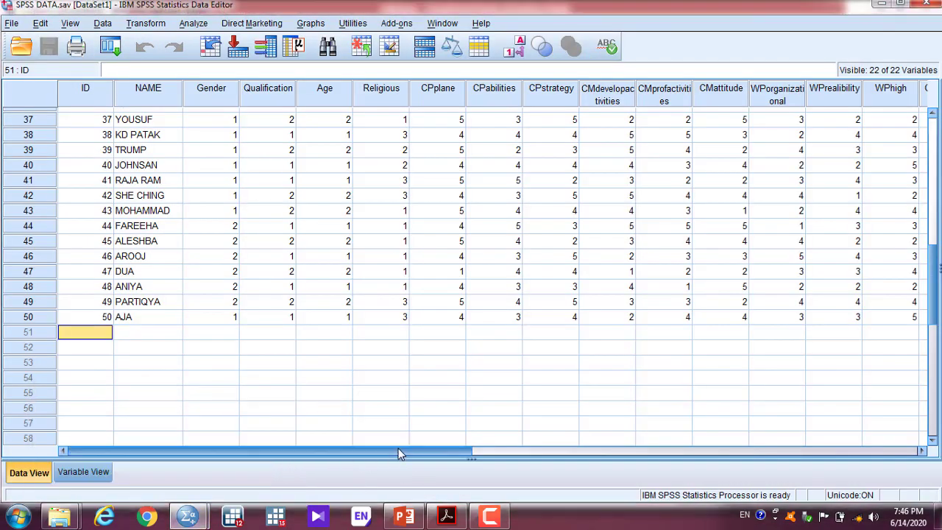
{"action": "left_click_drag", "start_coordinate": [398, 453], "coordinate": [832, 452]}
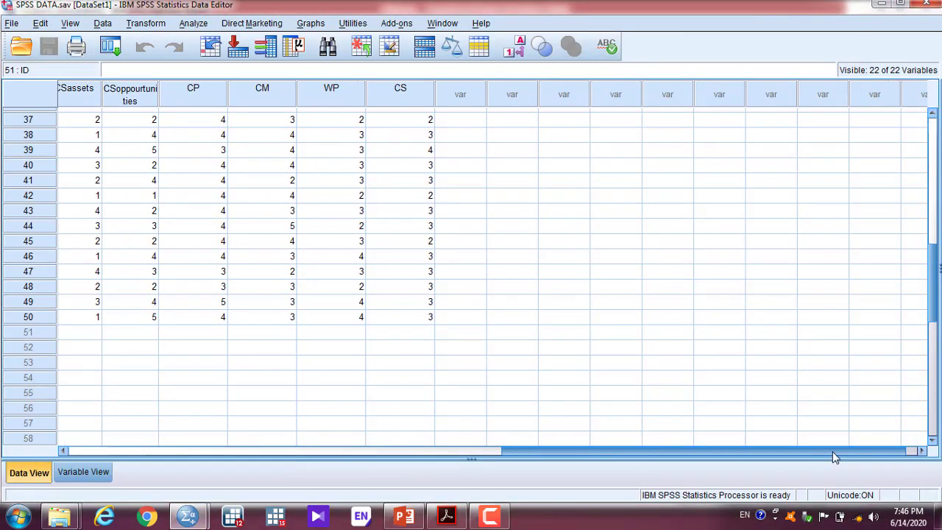
{"action": "left_click_drag", "start_coordinate": [931, 310], "coordinate": [933, 137]}
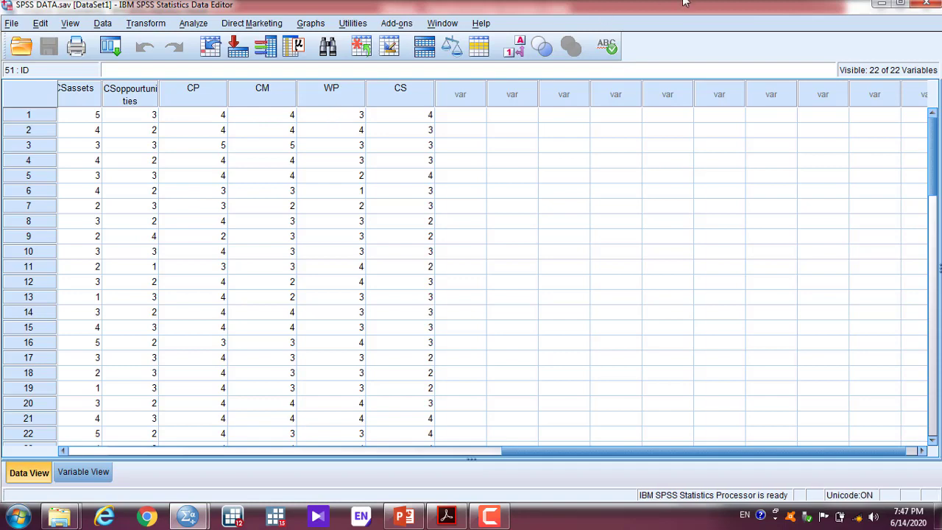
{"action": "mouse_move", "coordinate": [189, 517]}
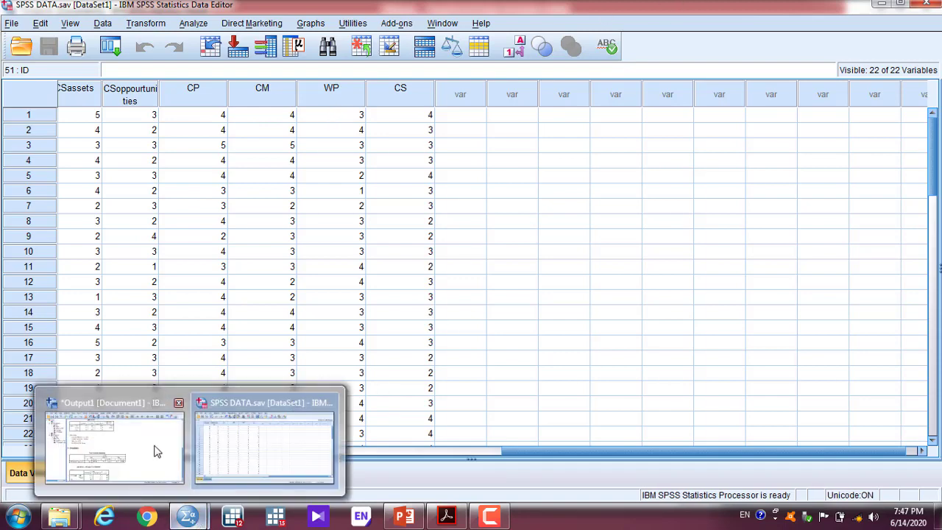
{"action": "left_click", "coordinate": [145, 450]}
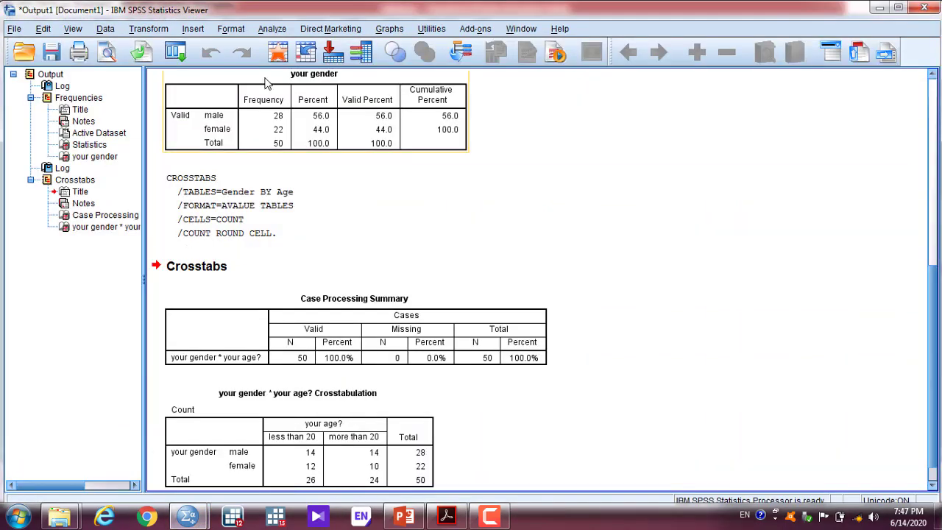
{"action": "left_click", "coordinate": [272, 29]}
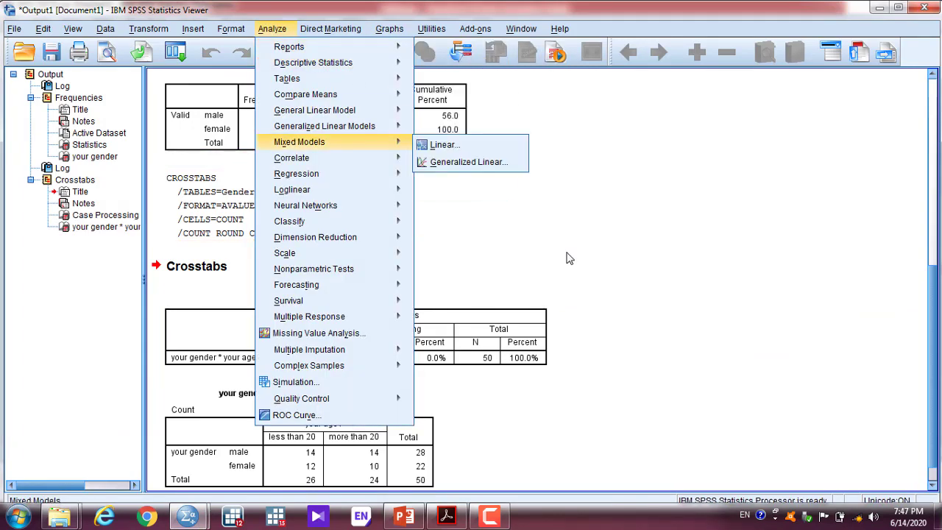
{"action": "left_click", "coordinate": [513, 306]}
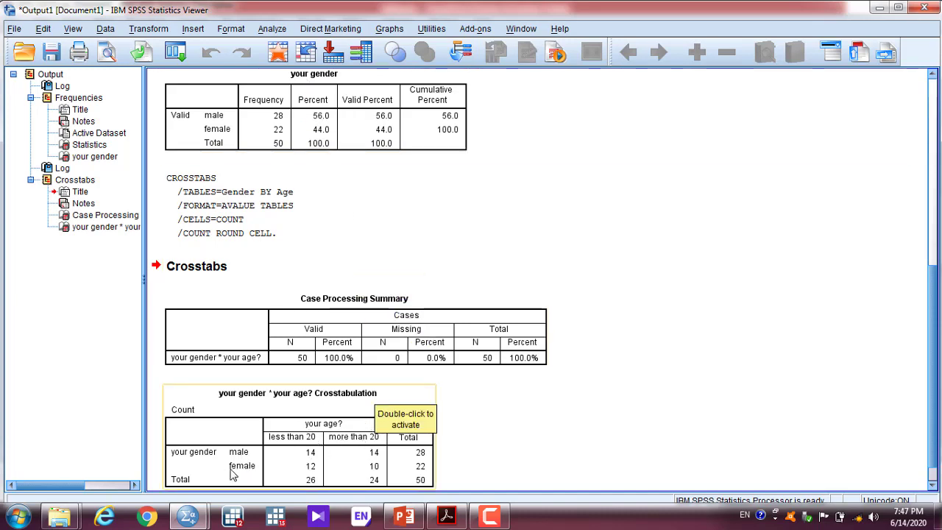
- Run a Crosstabs analysis with gender in the rows, age in the columns and qualification as the layer variable
{"action": "left_click", "coordinate": [277, 32]}
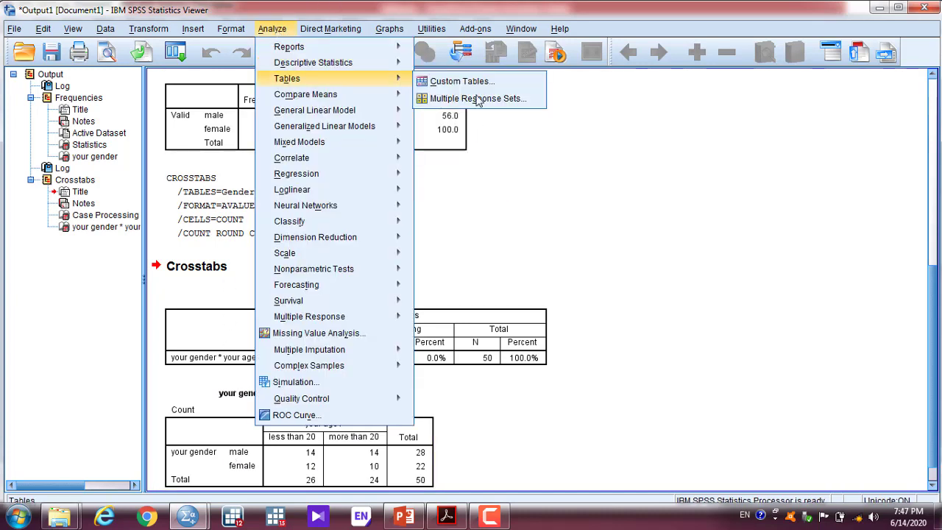
{"action": "mouse_move", "coordinate": [382, 76]}
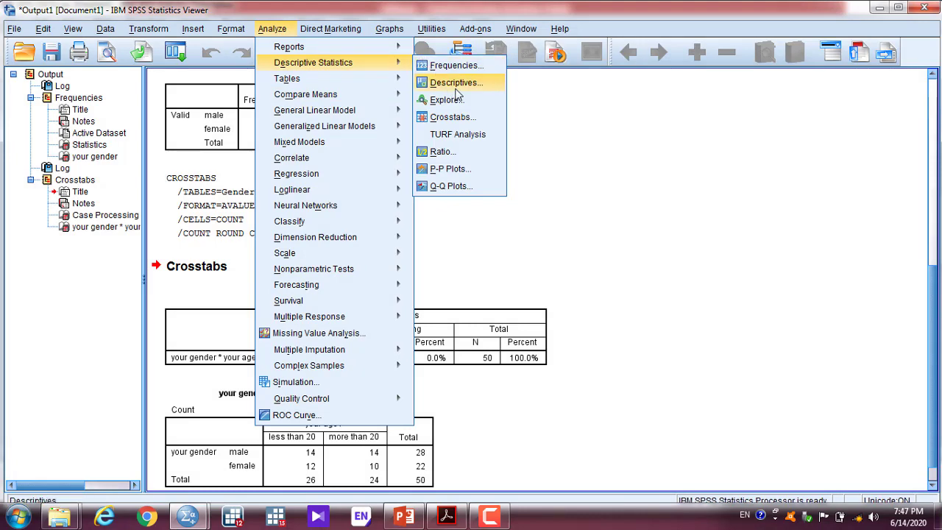
{"action": "left_click", "coordinate": [458, 118]}
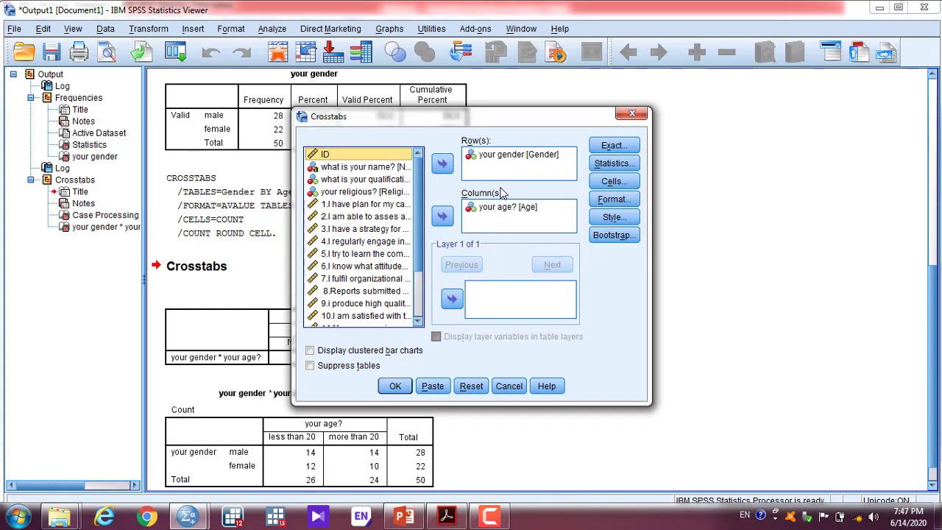
{"action": "left_click", "coordinate": [387, 180]}
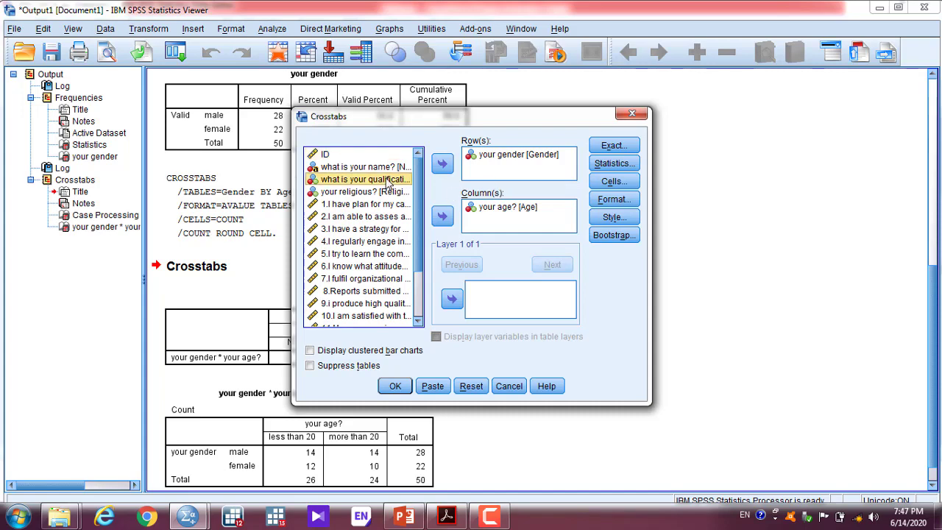
{"action": "left_click", "coordinate": [451, 299]}
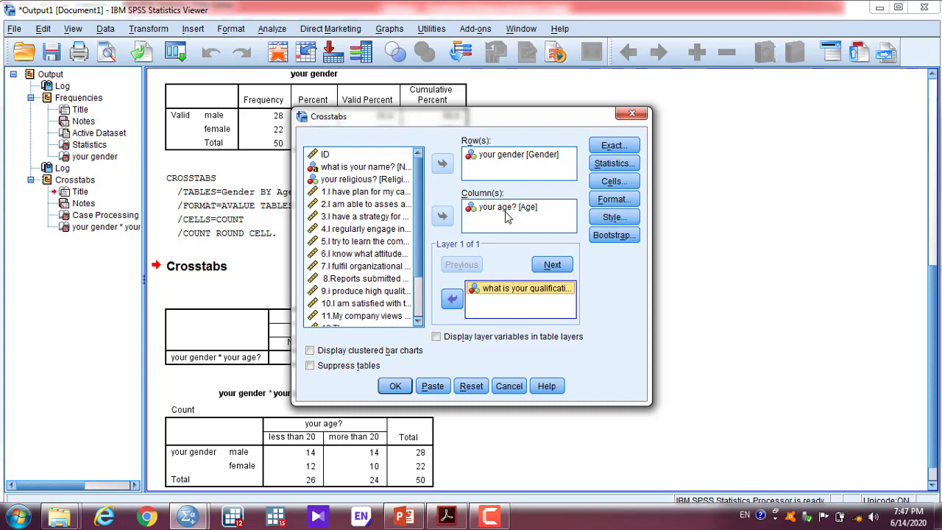
{"action": "left_click", "coordinate": [397, 387]}
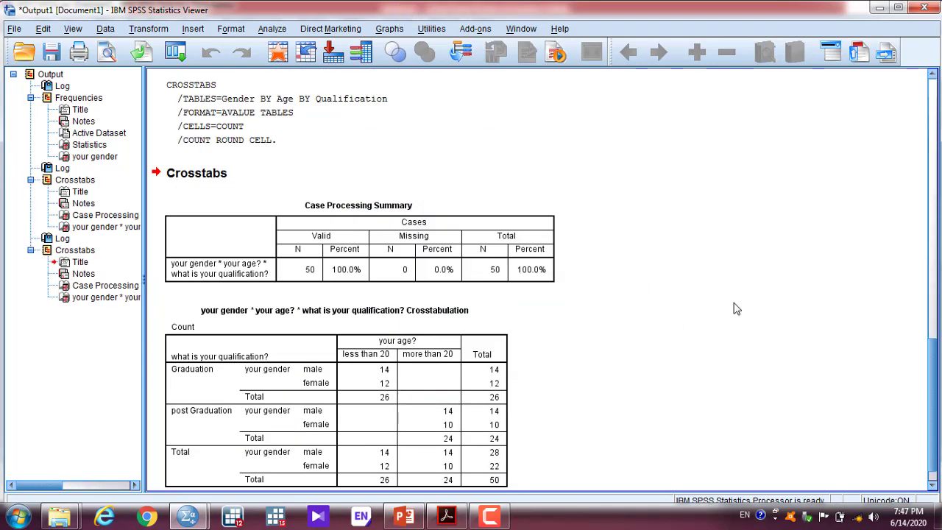
{"action": "left_click_drag", "start_coordinate": [933, 366], "coordinate": [932, 412]}
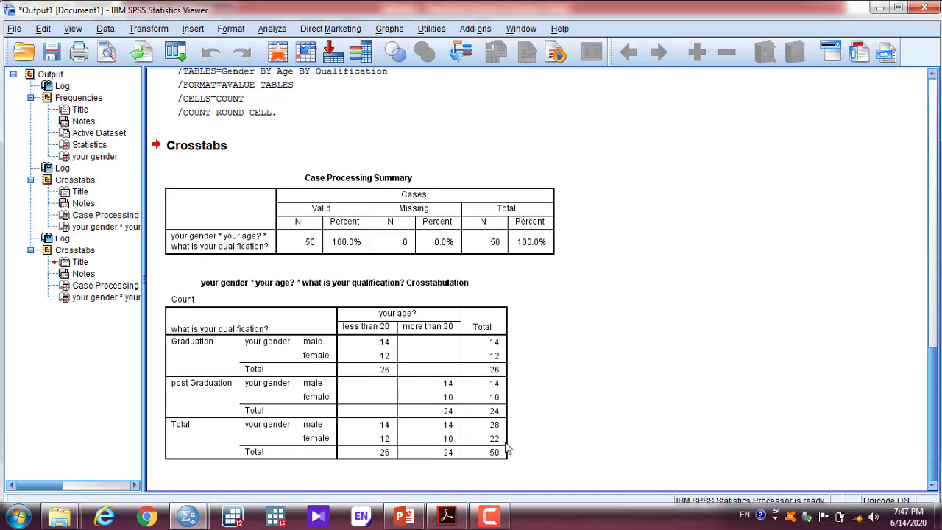
- Check the value labels of the Qualification variable in the SPSS DATA.sav dataset and return to the output document
{"action": "left_click", "coordinate": [318, 395]}
{"action": "mouse_move", "coordinate": [197, 521]}
{"action": "left_click", "coordinate": [217, 466]}
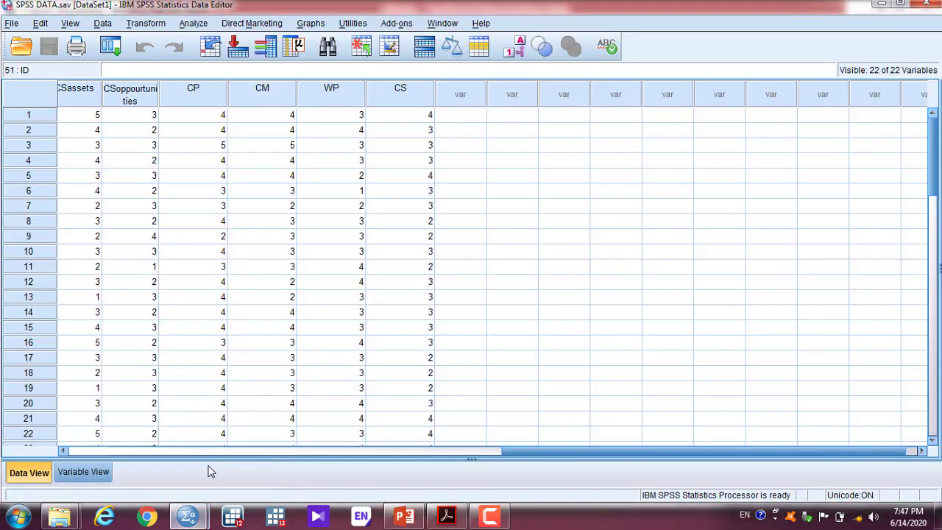
{"action": "left_click", "coordinate": [83, 468]}
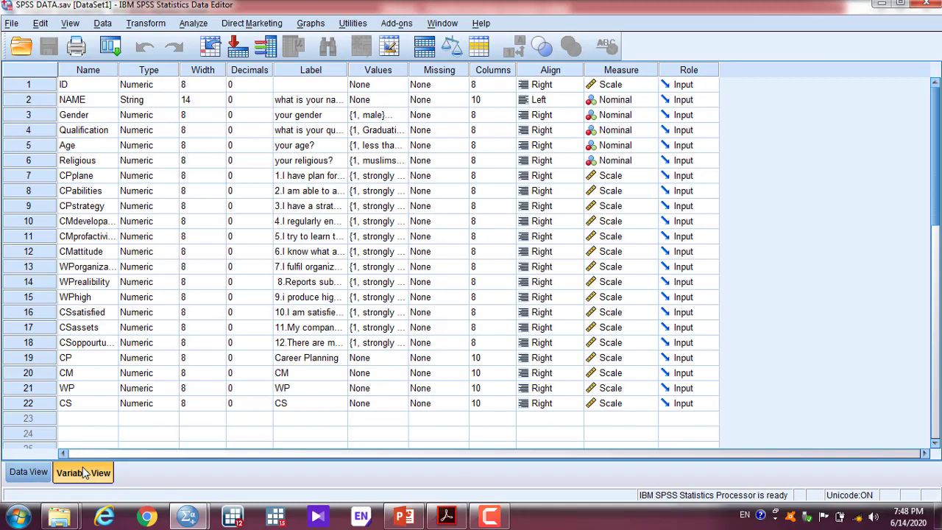
{"action": "left_click", "coordinate": [83, 137]}
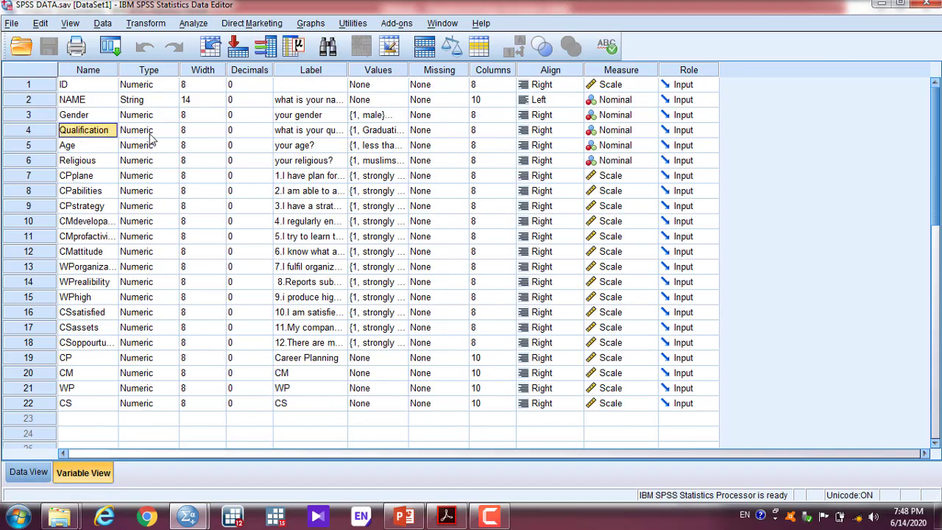
{"action": "left_click", "coordinate": [375, 132]}
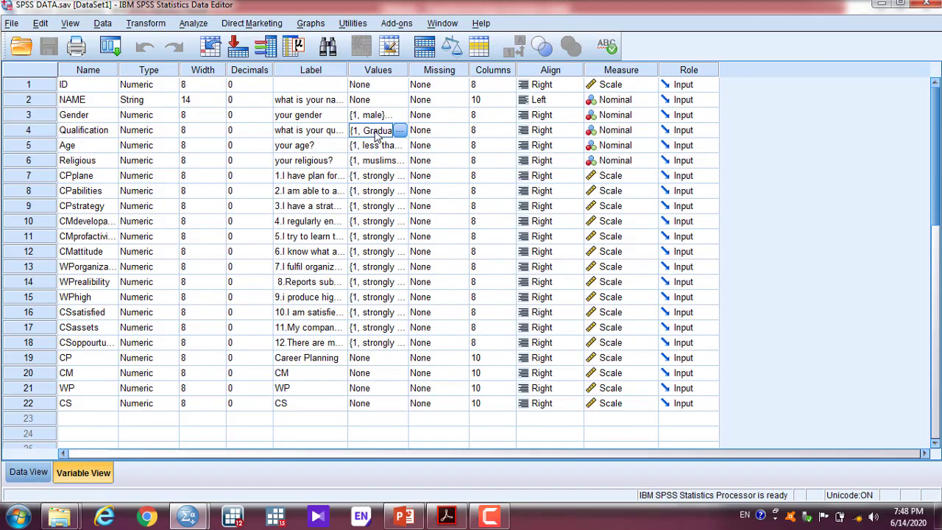
{"action": "left_click", "coordinate": [399, 130]}
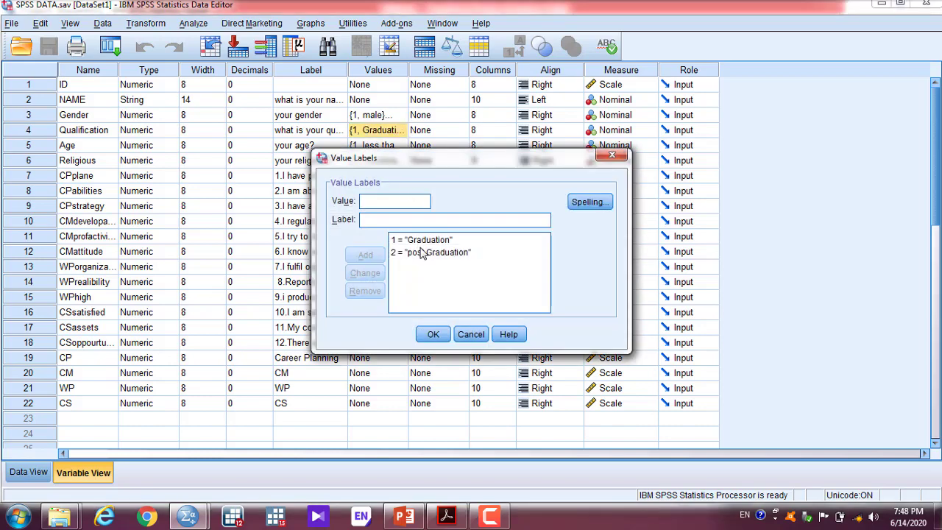
{"action": "left_click", "coordinate": [433, 335]}
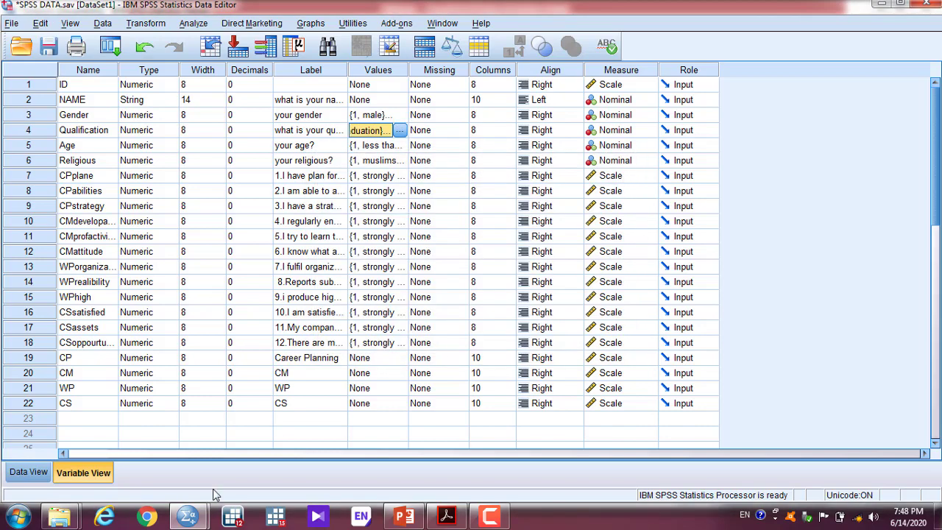
{"action": "mouse_move", "coordinate": [195, 512]}
{"action": "left_click", "coordinate": [165, 479]}
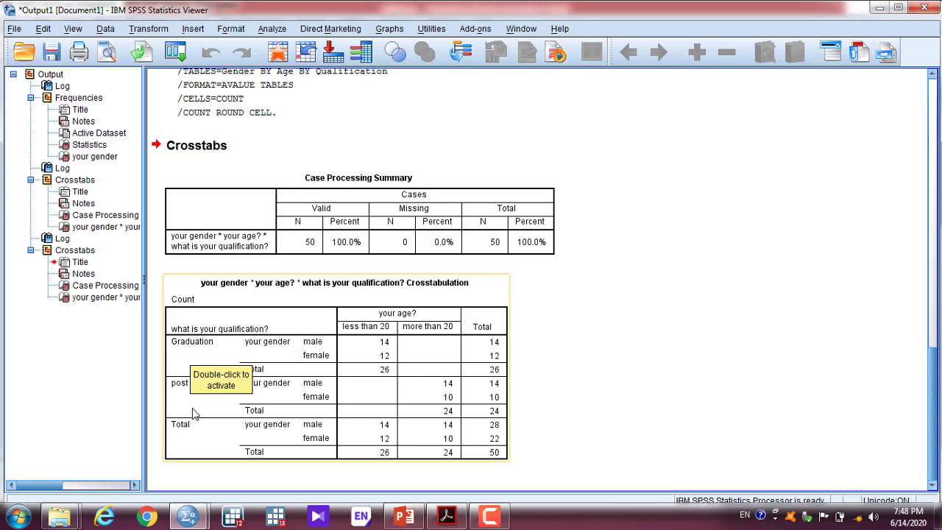
- Compare the crosstabulation layered by qualification with the earlier gender by age crosstabulation, dismissing the Windows colour-scheme prompt
{"action": "left_click", "coordinate": [187, 356]}
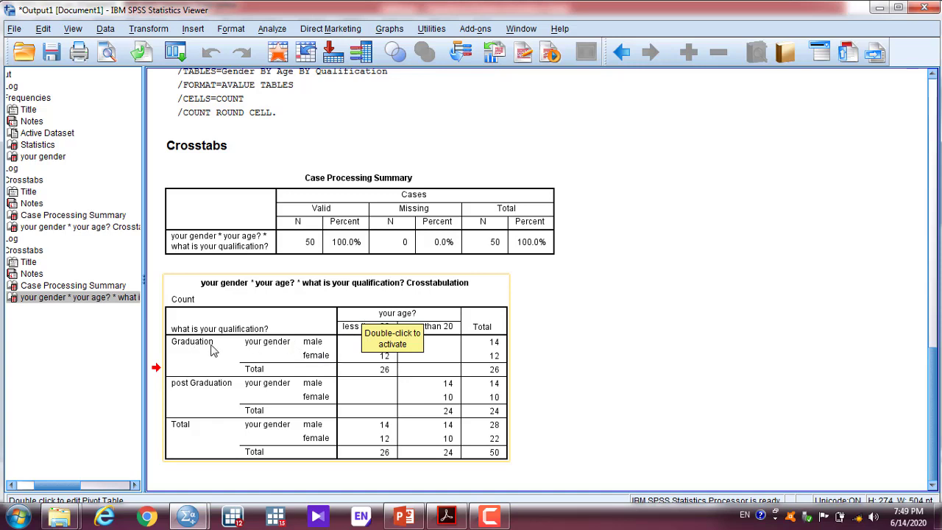
{"action": "double_click", "coordinate": [346, 337]}
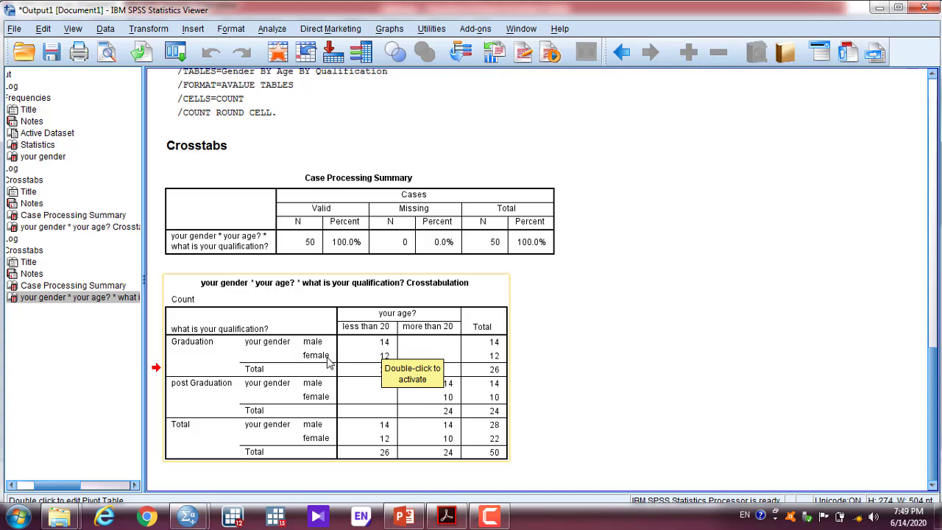
{"action": "left_click", "coordinate": [636, 112]}
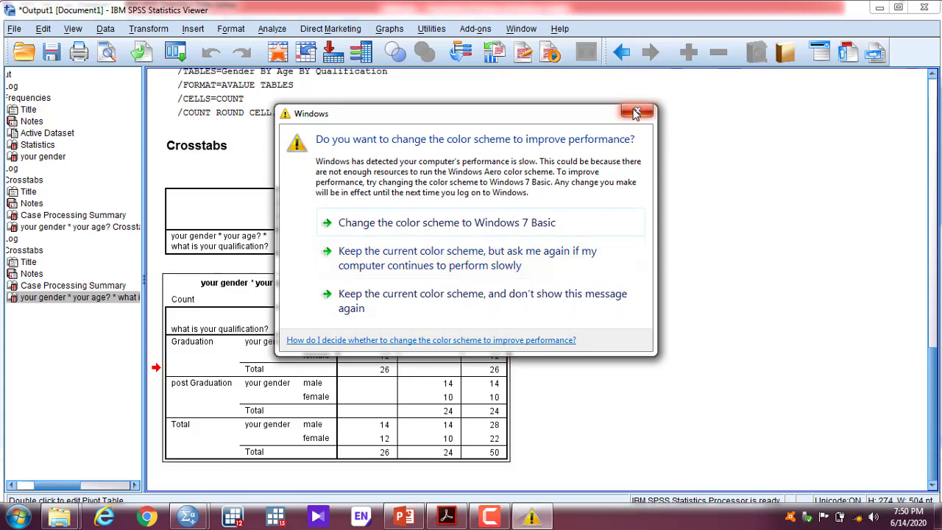
{"action": "left_click", "coordinate": [638, 111]}
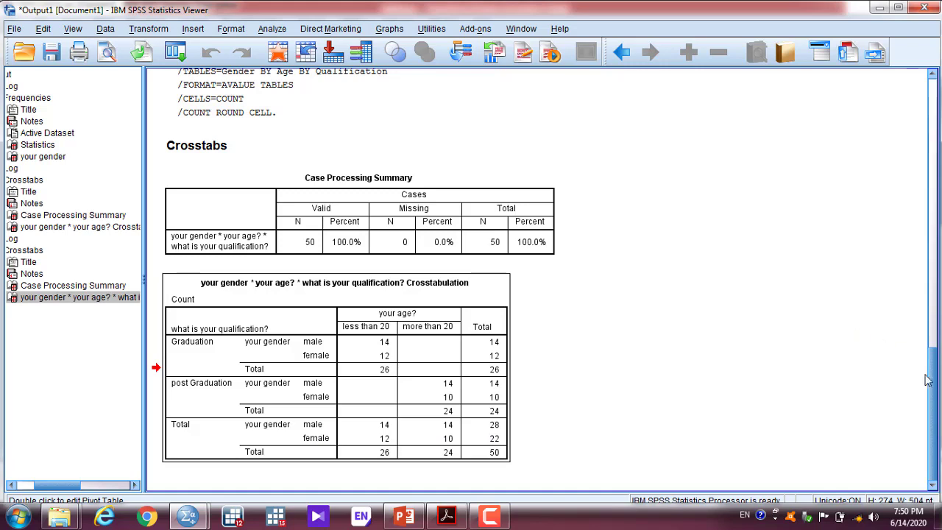
{"action": "scroll", "coordinate": [935, 378], "scroll_direction": "up", "scroll_amount": 1}
{"action": "scroll", "coordinate": [934, 379], "scroll_direction": "up", "scroll_amount": 3}
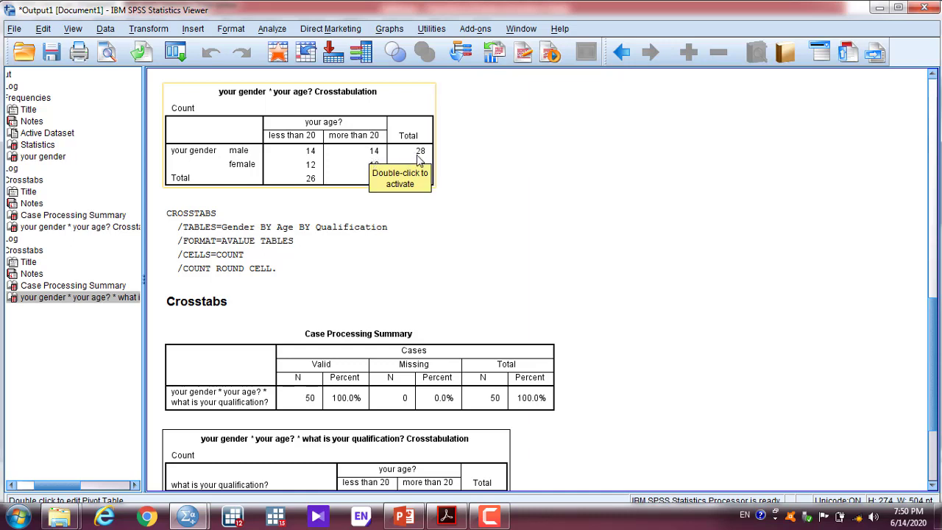
{"action": "scroll", "coordinate": [935, 341], "scroll_direction": "down", "scroll_amount": 3}
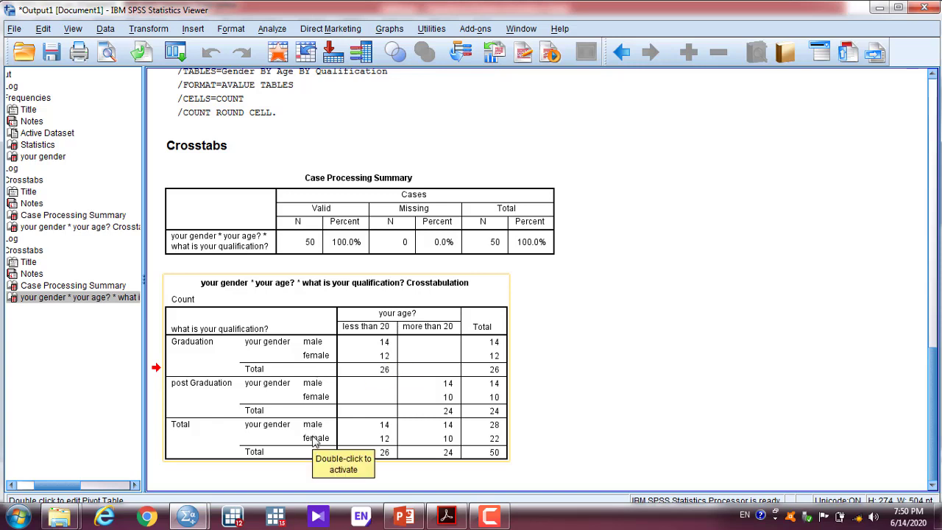
- Dismiss the Windows colour-scheme prompt and view the 2019 published paper PDF
{"action": "left_click", "coordinate": [640, 388]}
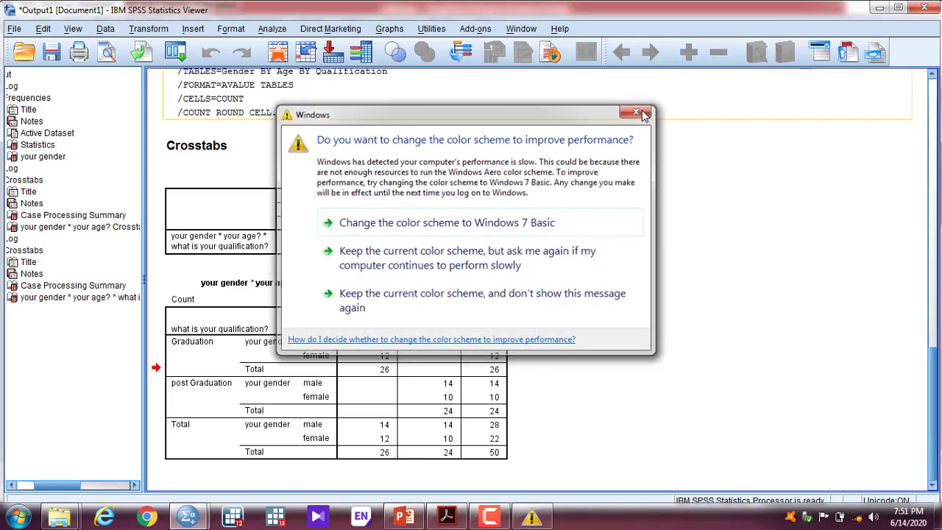
{"action": "left_click", "coordinate": [638, 112]}
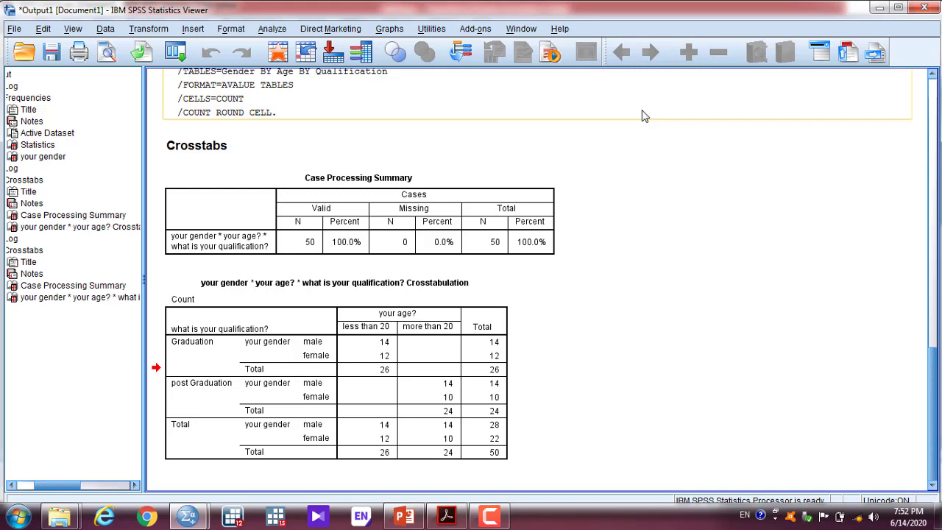
{"action": "left_click", "coordinate": [639, 111]}
{"action": "mouse_move", "coordinate": [446, 515]}
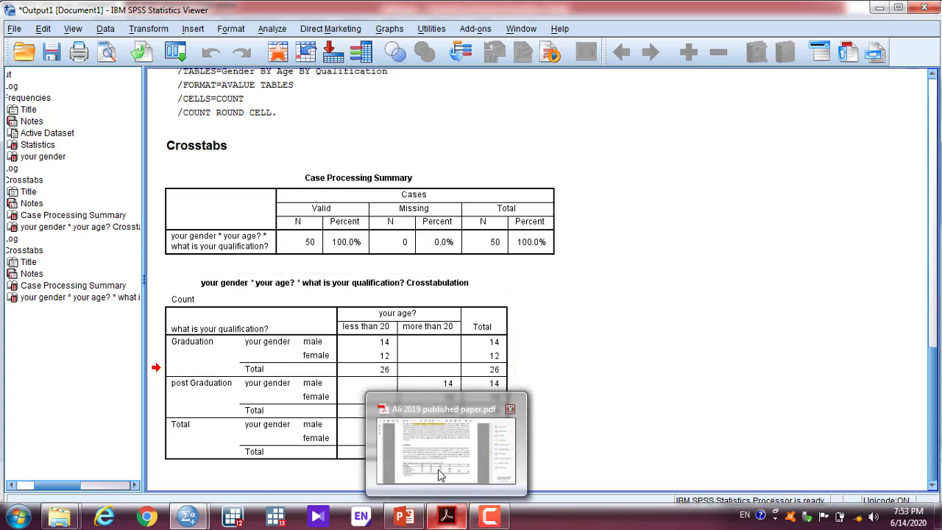
{"action": "left_click", "coordinate": [440, 475]}
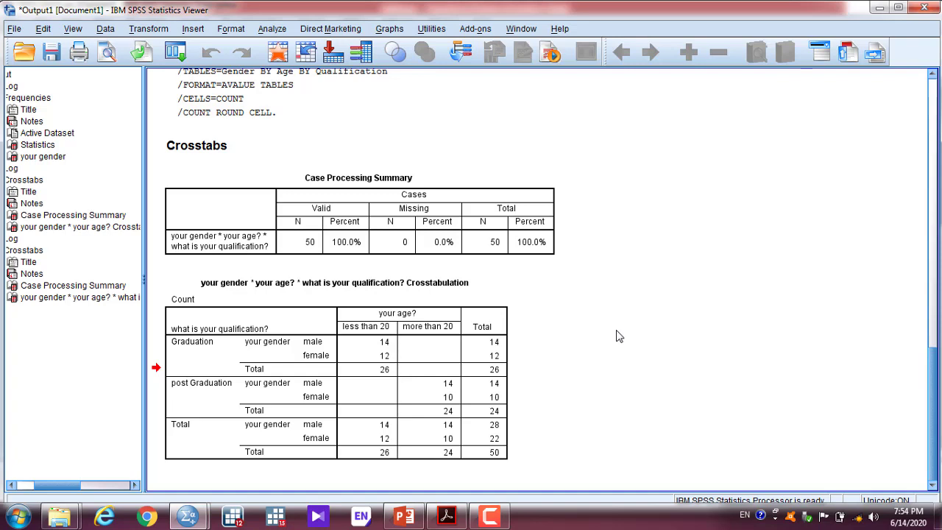
- Open a Descriptives analysis from the output document
{"action": "left_click", "coordinate": [272, 29]}
{"action": "mouse_move", "coordinate": [307, 67]}
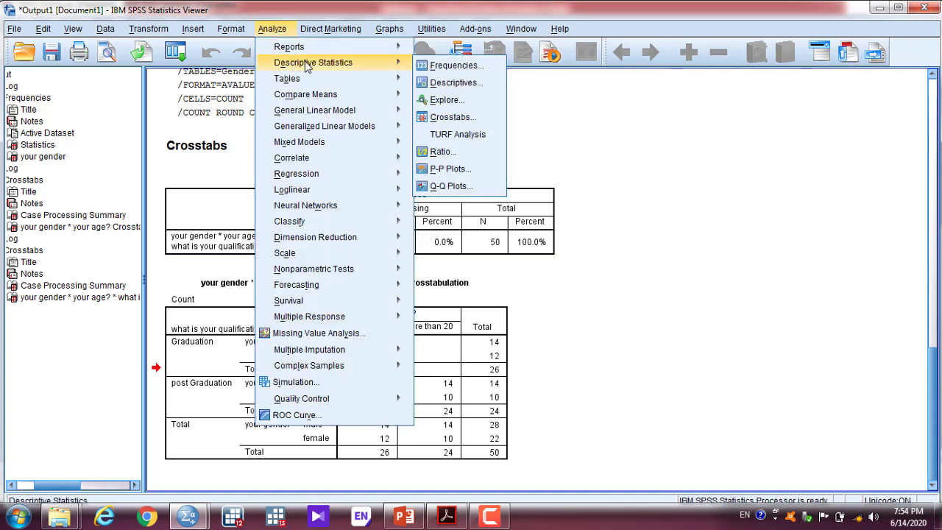
{"action": "left_click", "coordinate": [452, 83]}
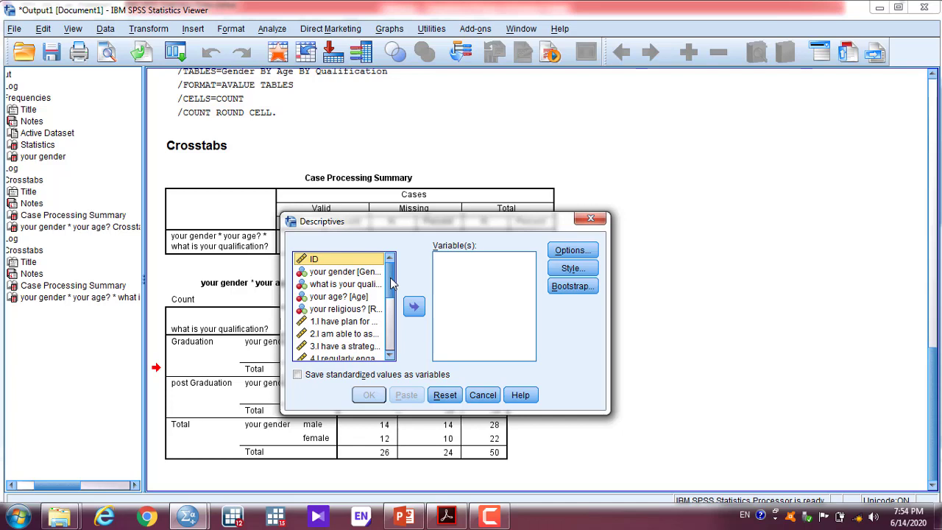
{"action": "left_click", "coordinate": [343, 296]}
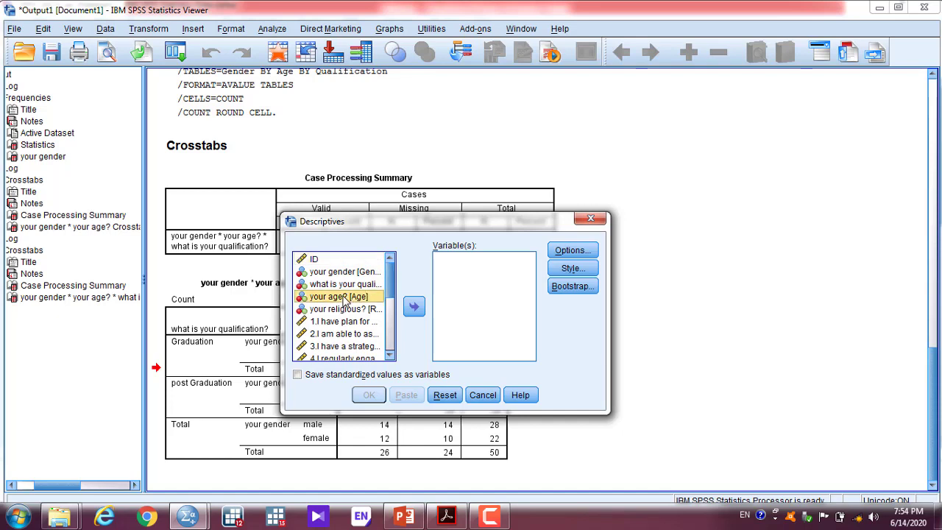
{"action": "left_click", "coordinate": [415, 308]}
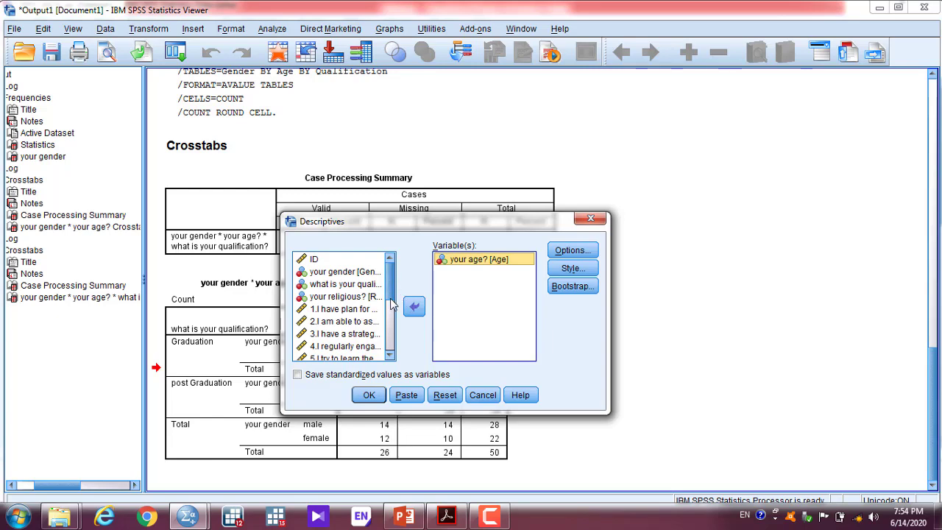
{"action": "left_click_drag", "start_coordinate": [394, 288], "coordinate": [395, 347]}
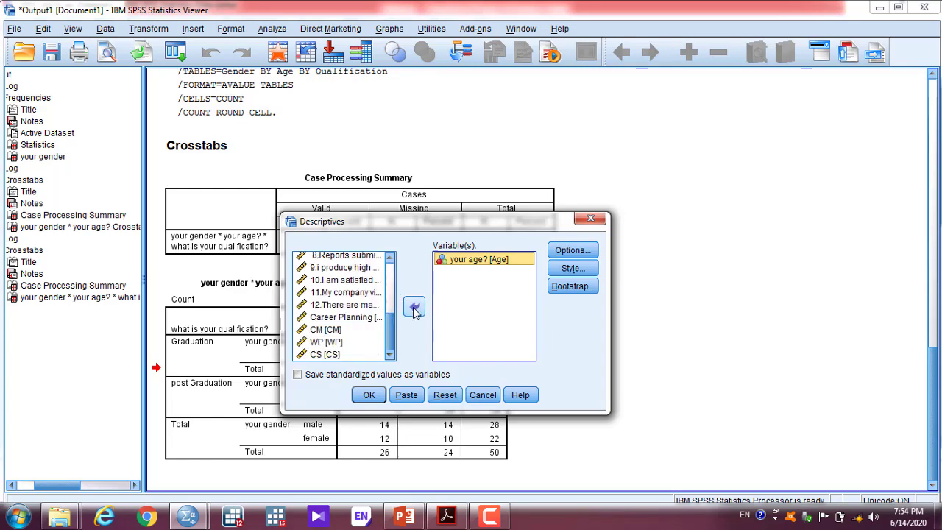
{"action": "left_click", "coordinate": [414, 308]}
- Add "1.I have plan for my career" [CPplane] to the Descriptives variables and accept the mean, standard deviation, minimum and maximum statistics
{"action": "left_click_drag", "start_coordinate": [394, 287], "coordinate": [393, 350]}
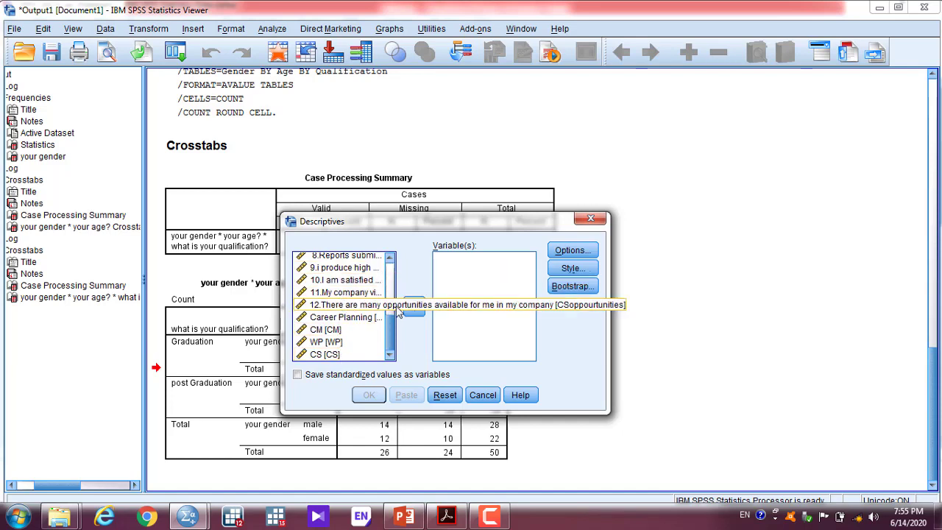
{"action": "left_click_drag", "start_coordinate": [390, 334], "coordinate": [390, 291]}
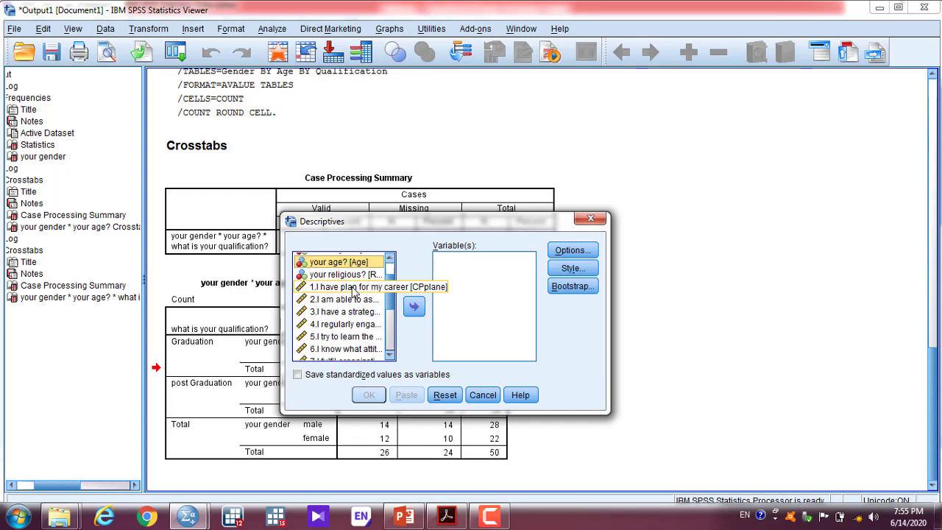
{"action": "left_click", "coordinate": [352, 289]}
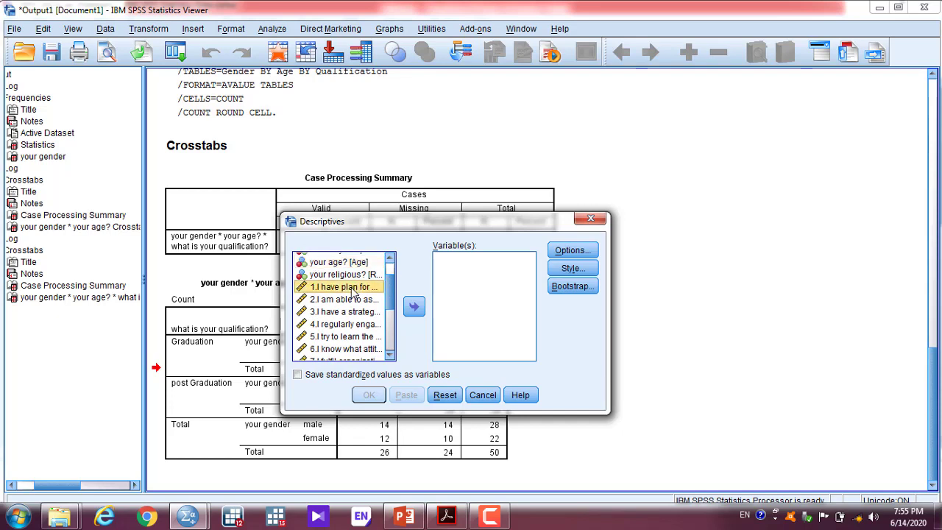
{"action": "left_click", "coordinate": [415, 310]}
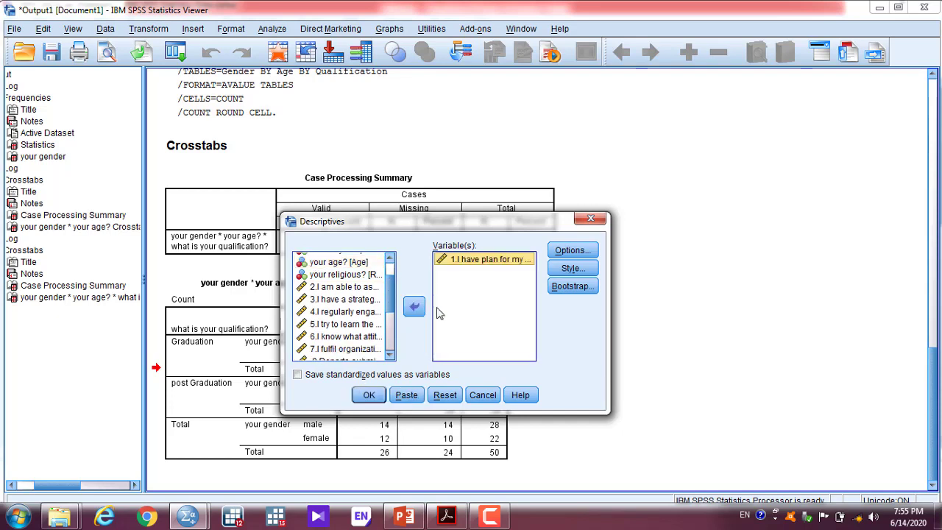
{"action": "left_click", "coordinate": [557, 249]}
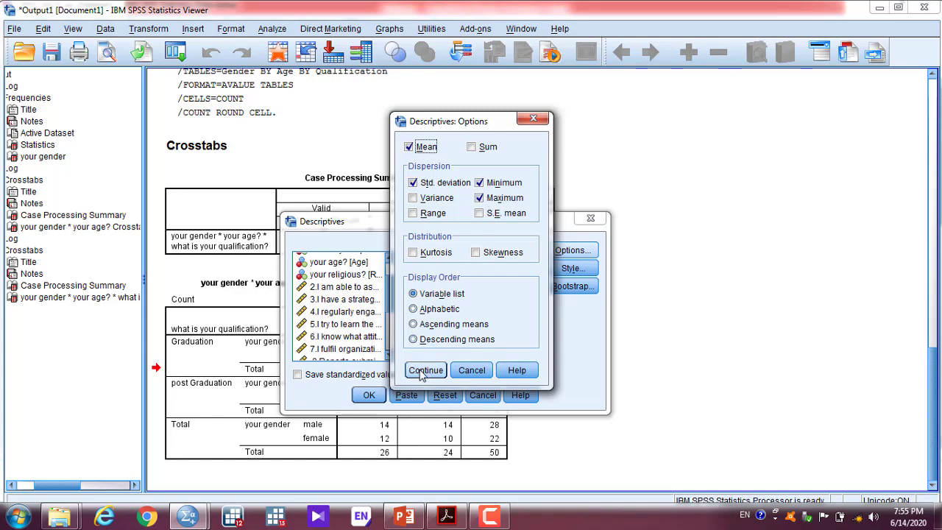
{"action": "left_click", "coordinate": [425, 371]}
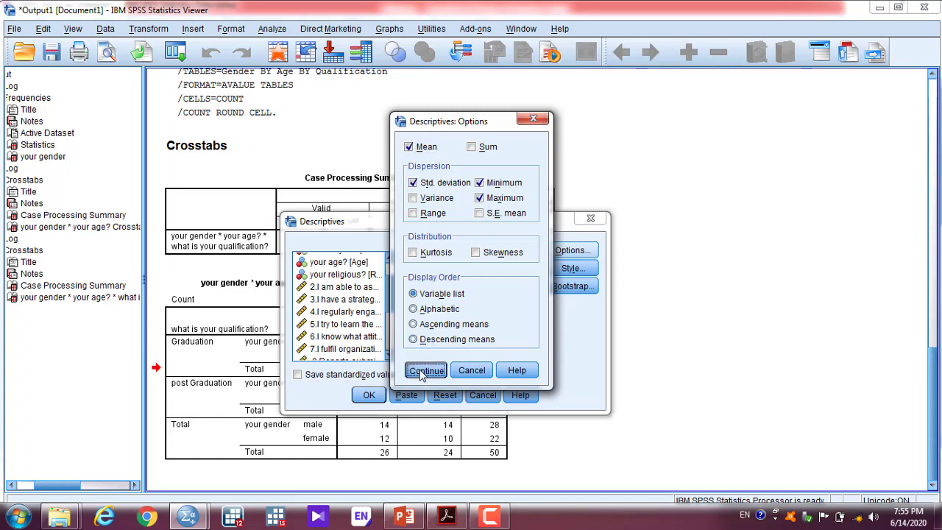
- Run the Descriptives analysis for CPplane and bring its Descriptive Statistics table into full view
{"action": "left_click", "coordinate": [360, 396]}
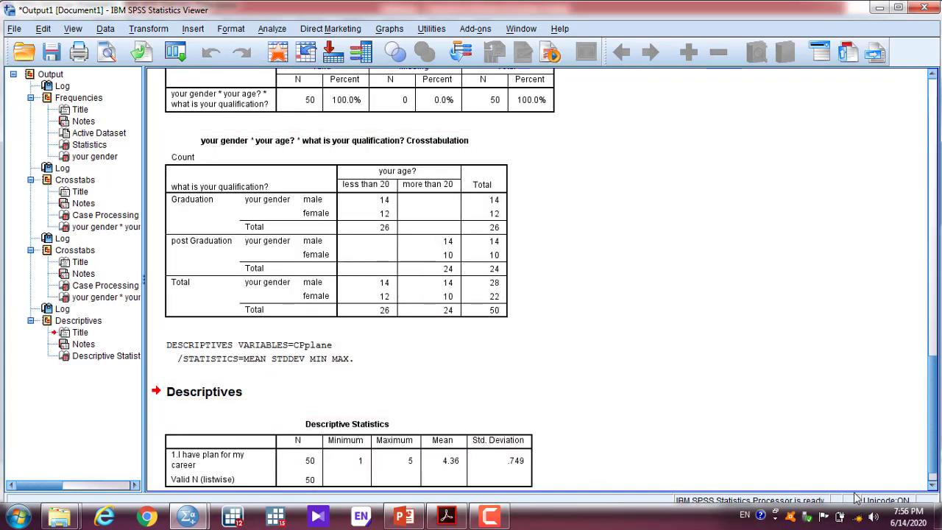
{"action": "left_click", "coordinate": [933, 486]}
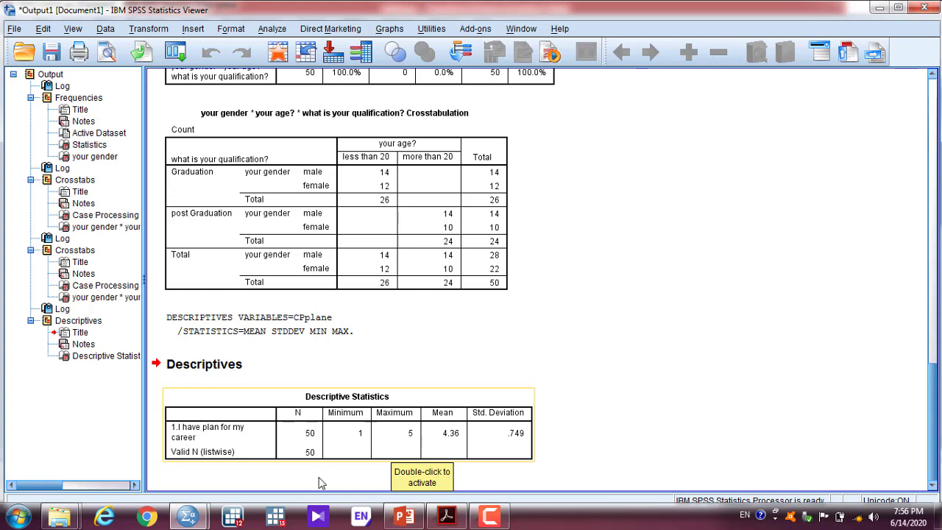
- Examine the CPplane responses in the dataset's case rows and return to the Descriptive Statistics output
{"action": "mouse_move", "coordinate": [187, 519]}
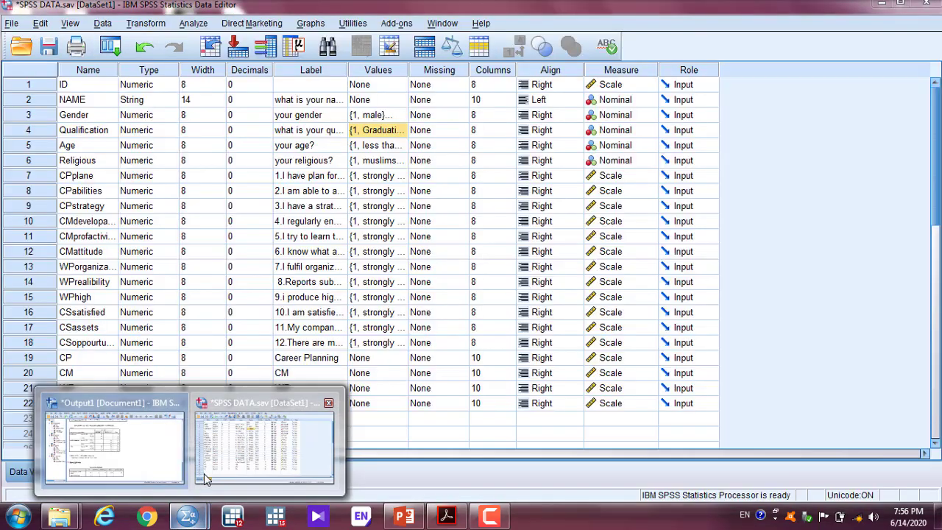
{"action": "left_click", "coordinate": [204, 473]}
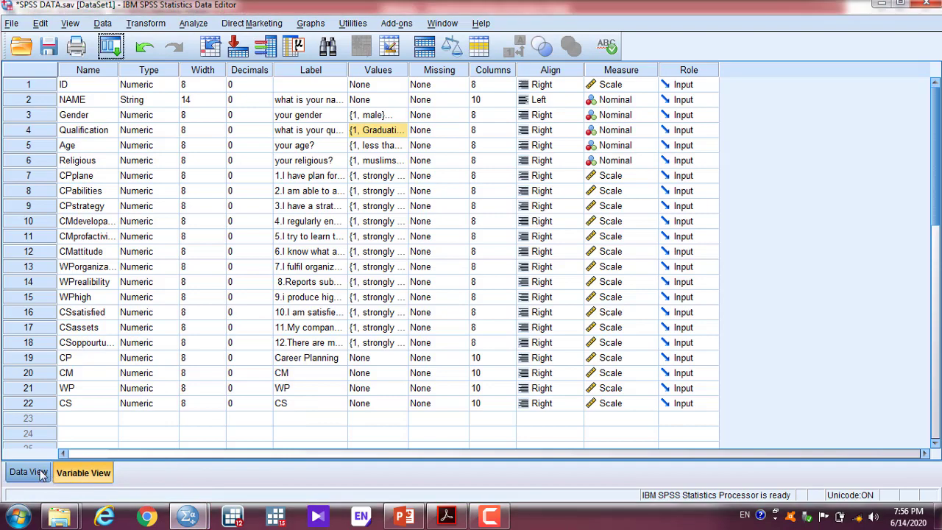
{"action": "left_click", "coordinate": [42, 474]}
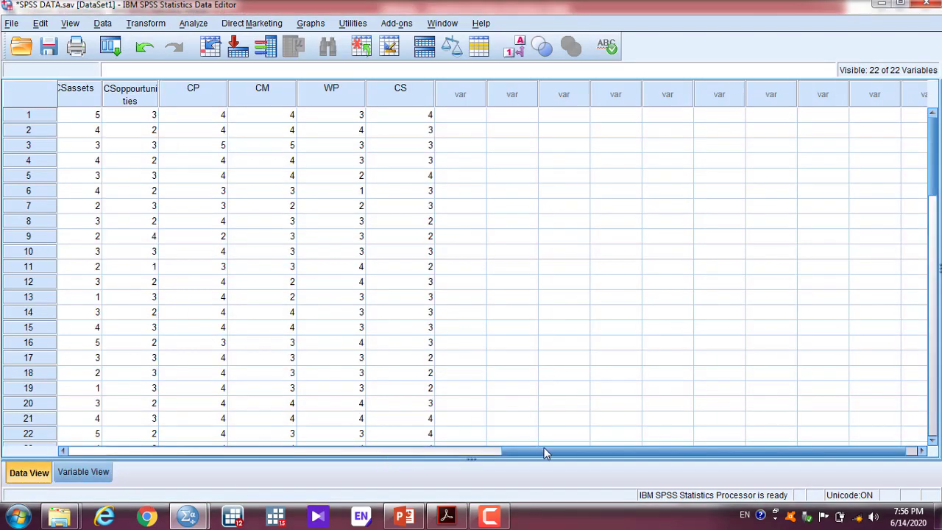
{"action": "left_click_drag", "start_coordinate": [545, 451], "coordinate": [88, 455]}
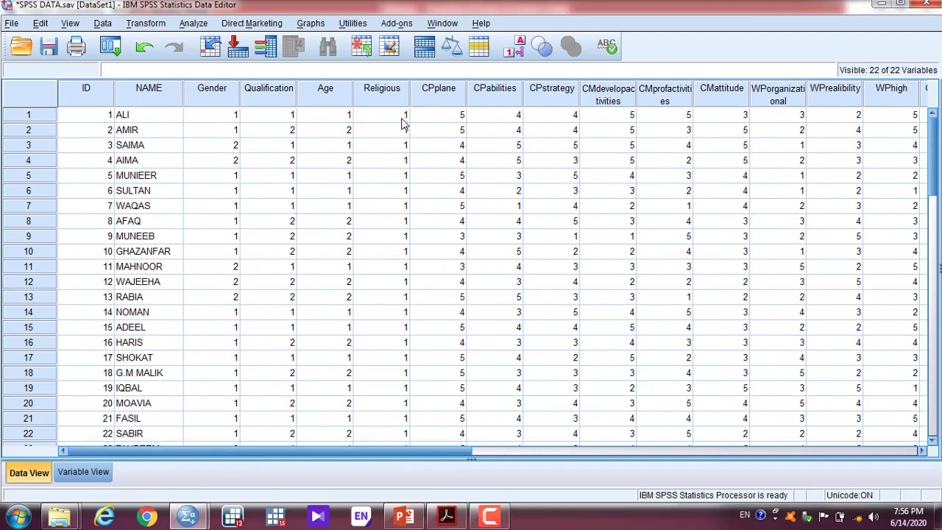
{"action": "left_click", "coordinate": [444, 117]}
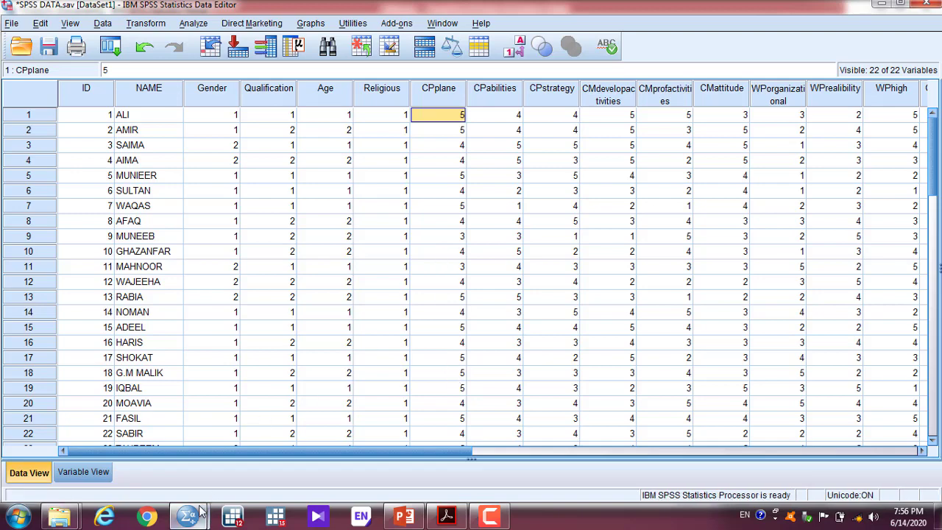
{"action": "mouse_move", "coordinate": [193, 517]}
{"action": "left_click", "coordinate": [168, 465]}
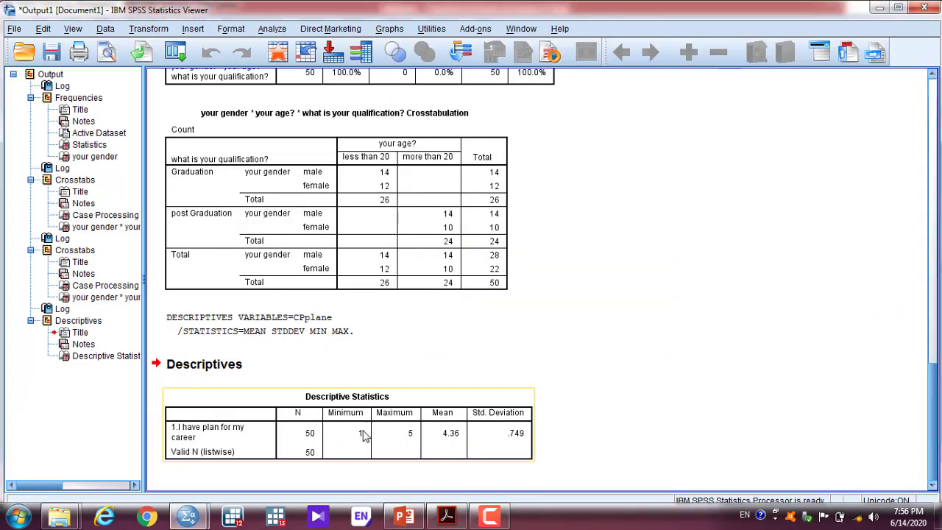
- Check the value labels defined for CPplane in the dataset's variable definitions and return to the output document
{"action": "mouse_move", "coordinate": [192, 518]}
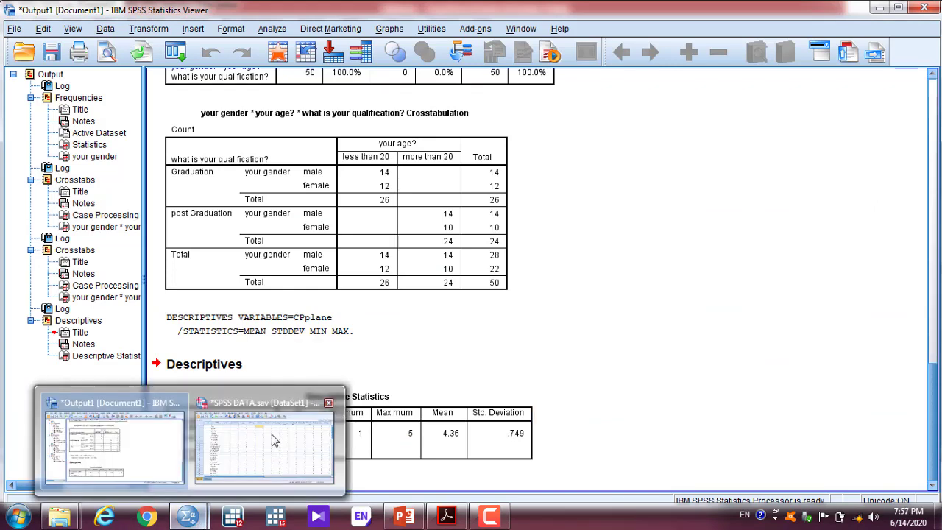
{"action": "left_click", "coordinate": [280, 486]}
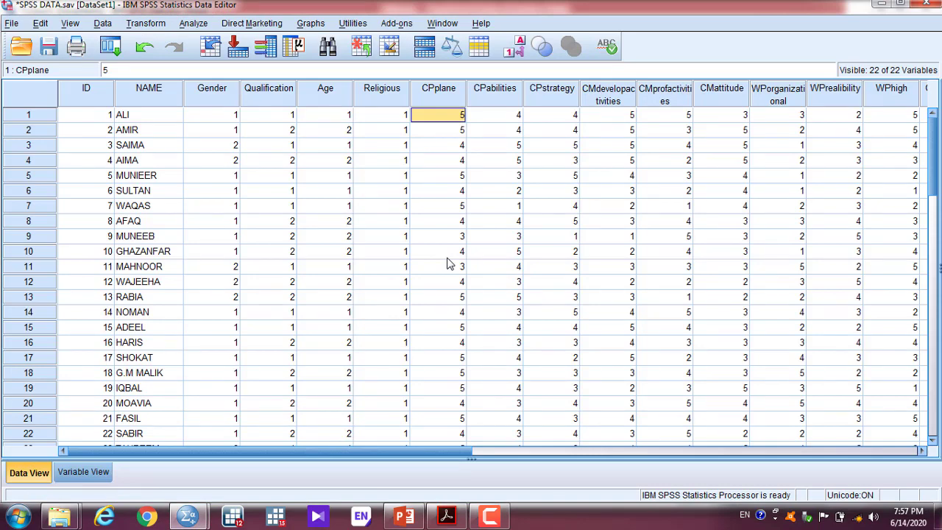
{"action": "left_click", "coordinate": [93, 473]}
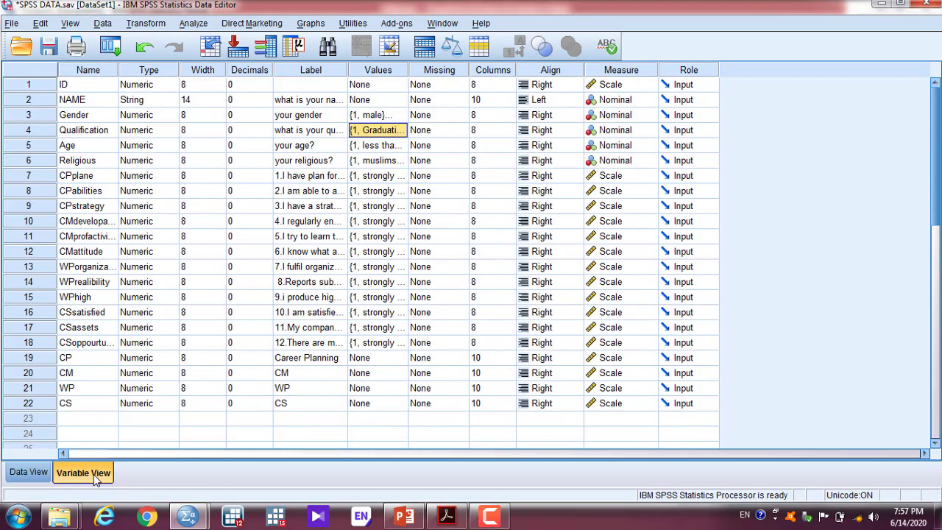
{"action": "left_click", "coordinate": [88, 178]}
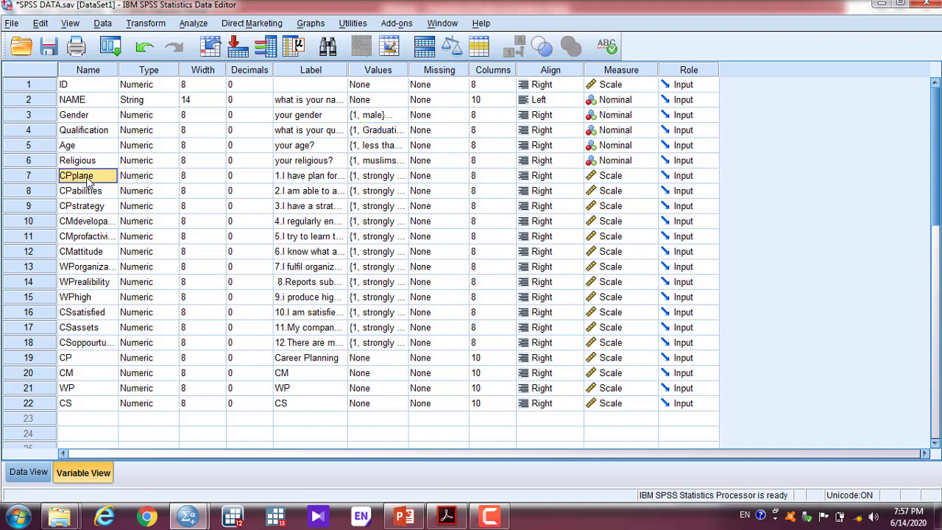
{"action": "left_click", "coordinate": [390, 177]}
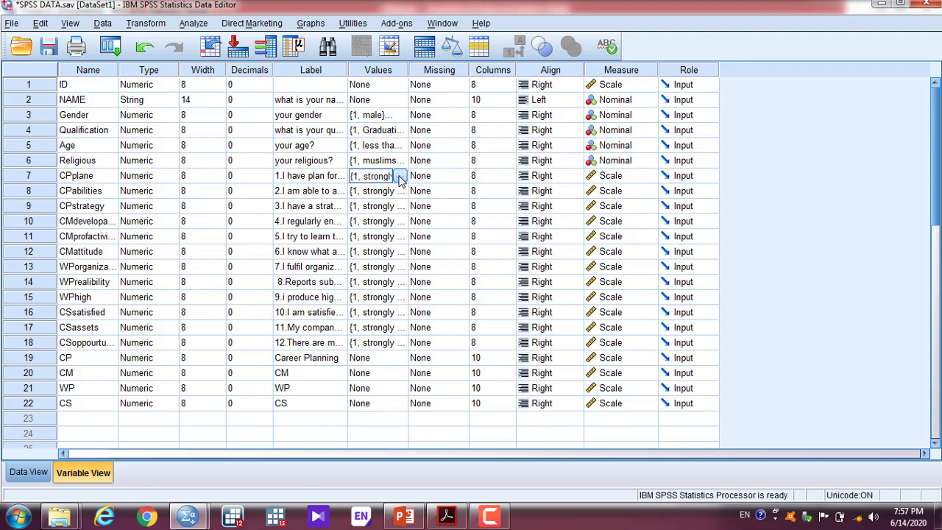
{"action": "left_click", "coordinate": [401, 177]}
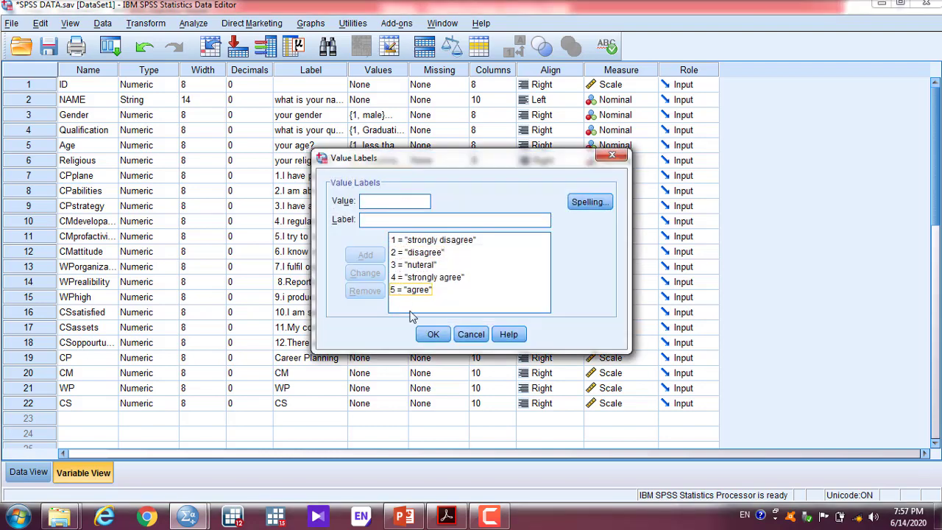
{"action": "left_click", "coordinate": [433, 334]}
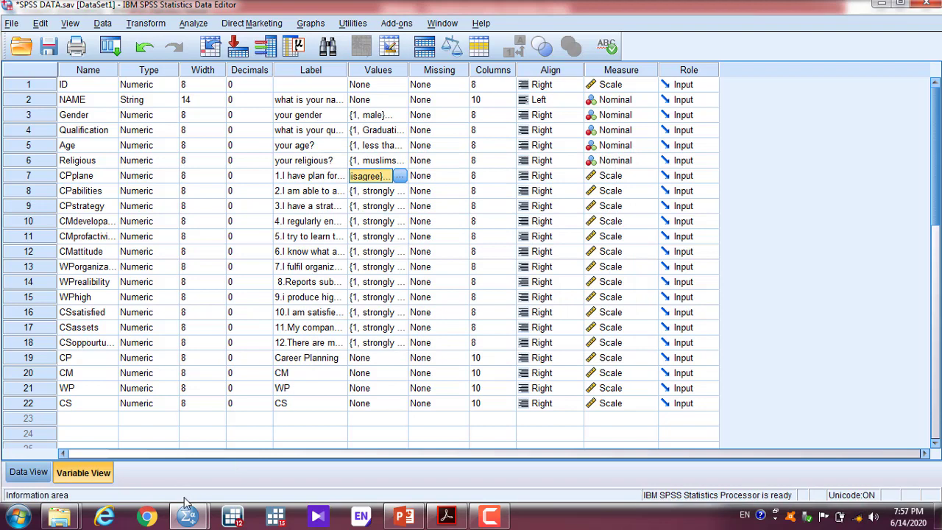
{"action": "mouse_move", "coordinate": [188, 515]}
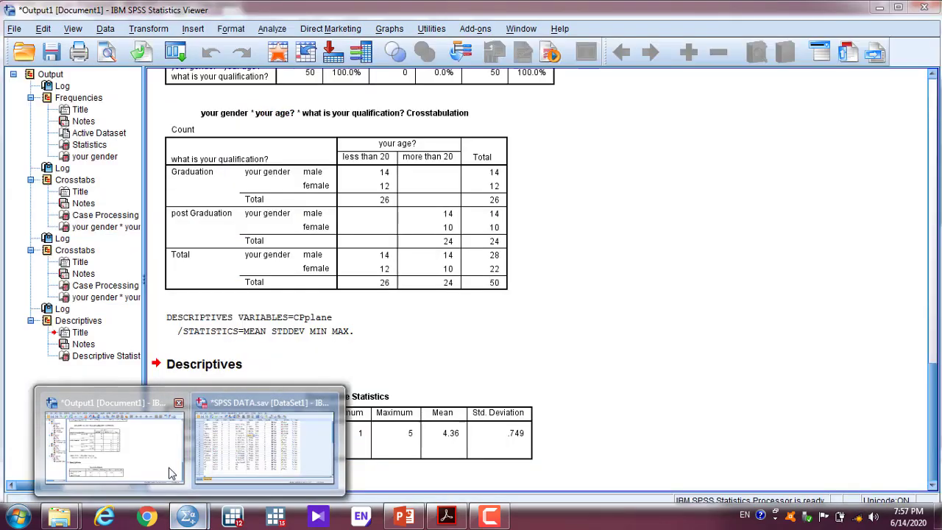
{"action": "left_click", "coordinate": [170, 473]}
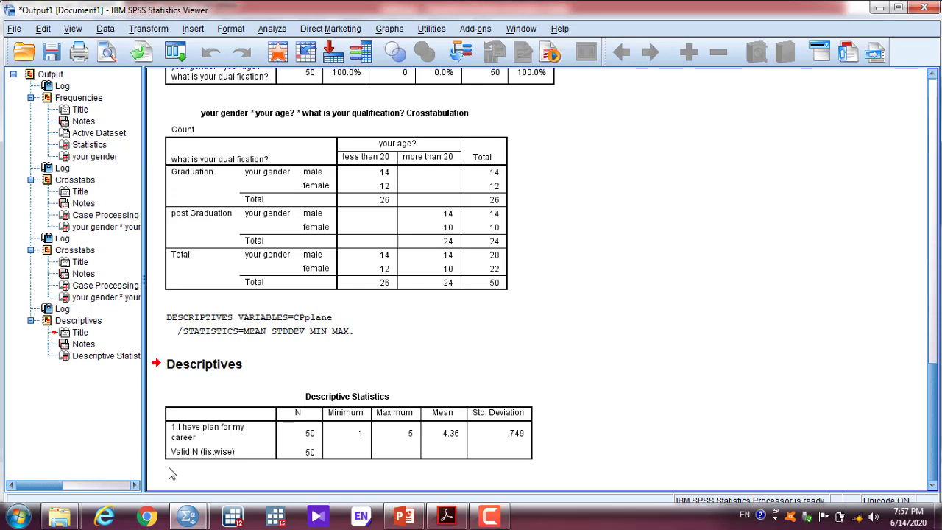
- Compare the CPplane responses in the case rows with the statistics in the Descriptive Statistics table
{"action": "left_click", "coordinate": [361, 445]}
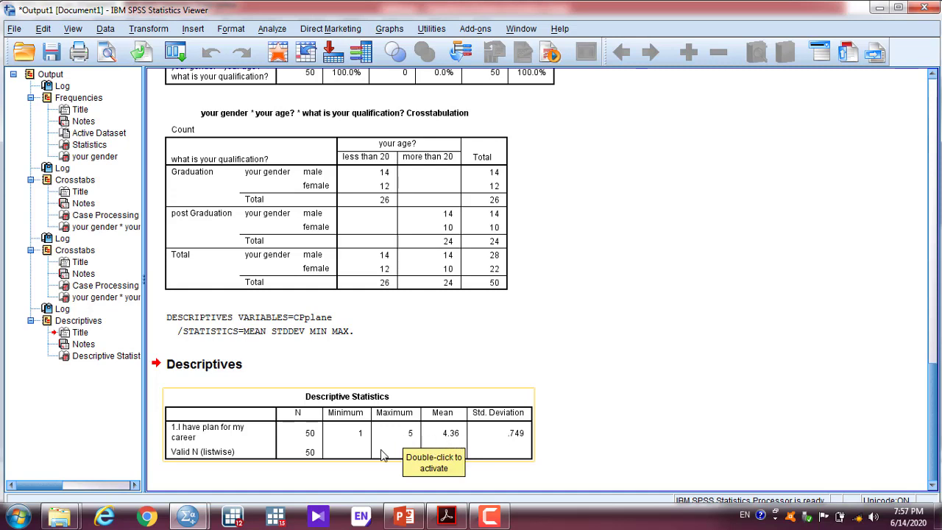
{"action": "mouse_move", "coordinate": [189, 517]}
{"action": "left_click", "coordinate": [212, 454]}
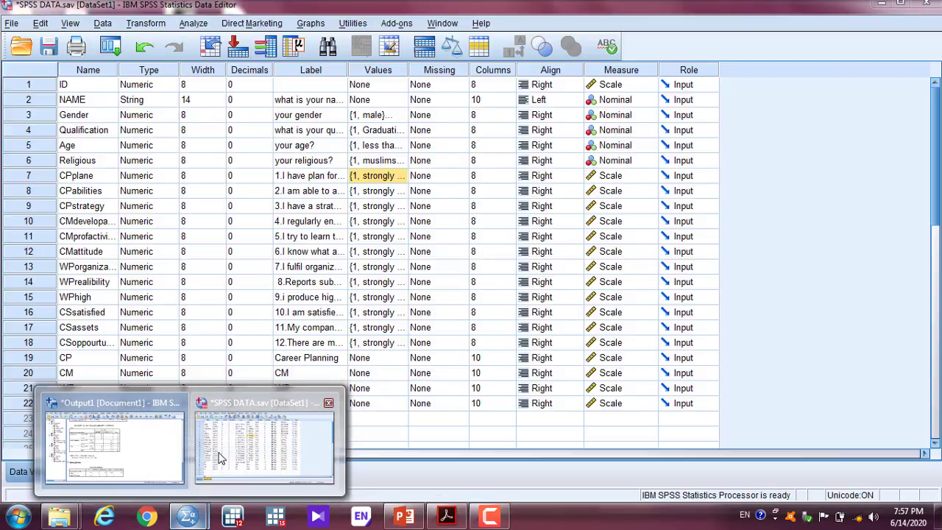
{"action": "left_click", "coordinate": [31, 473]}
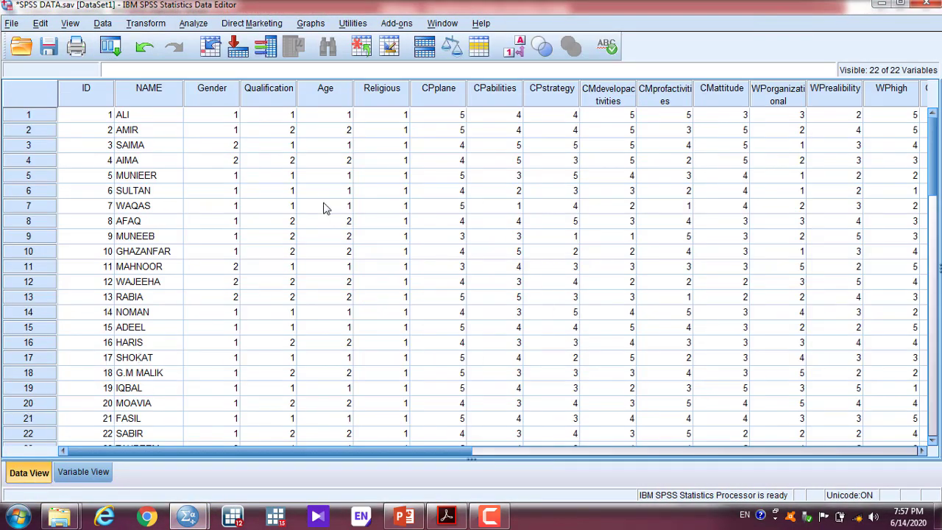
{"action": "left_click", "coordinate": [446, 115]}
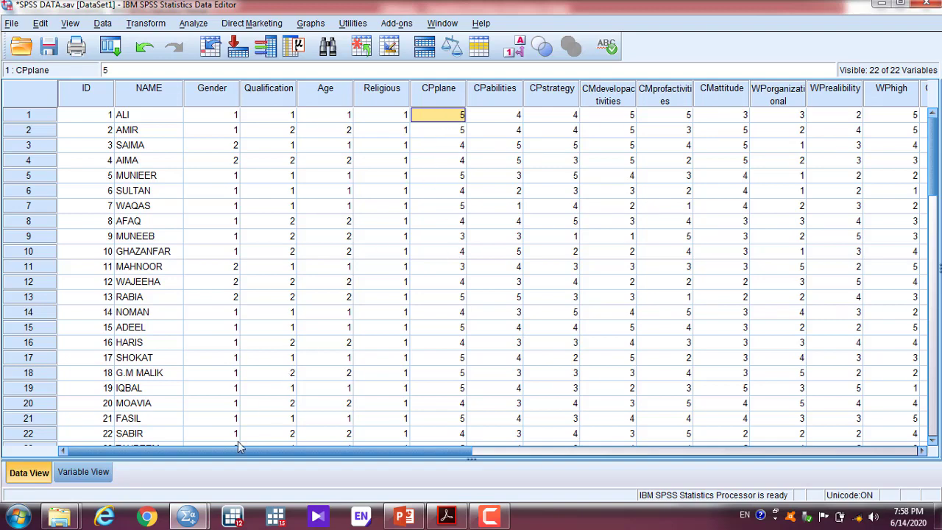
{"action": "mouse_move", "coordinate": [189, 516]}
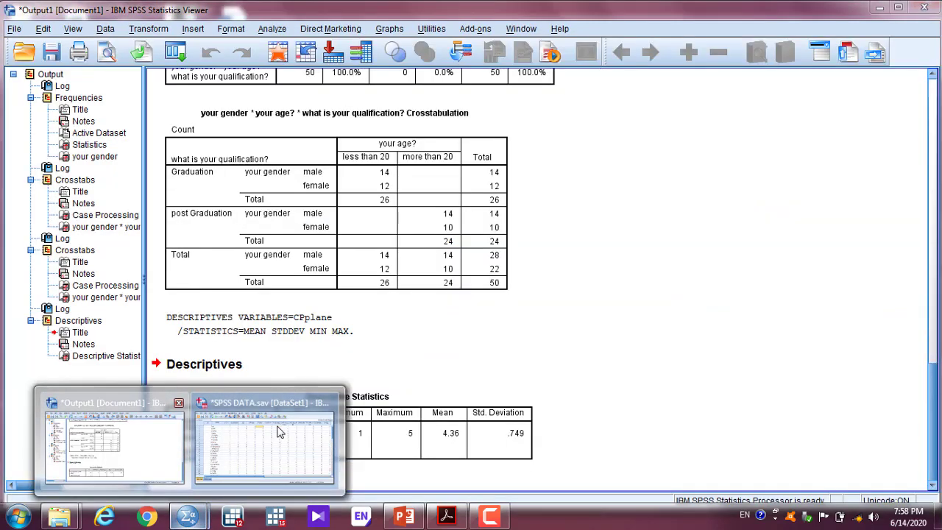
{"action": "left_click", "coordinate": [169, 453]}
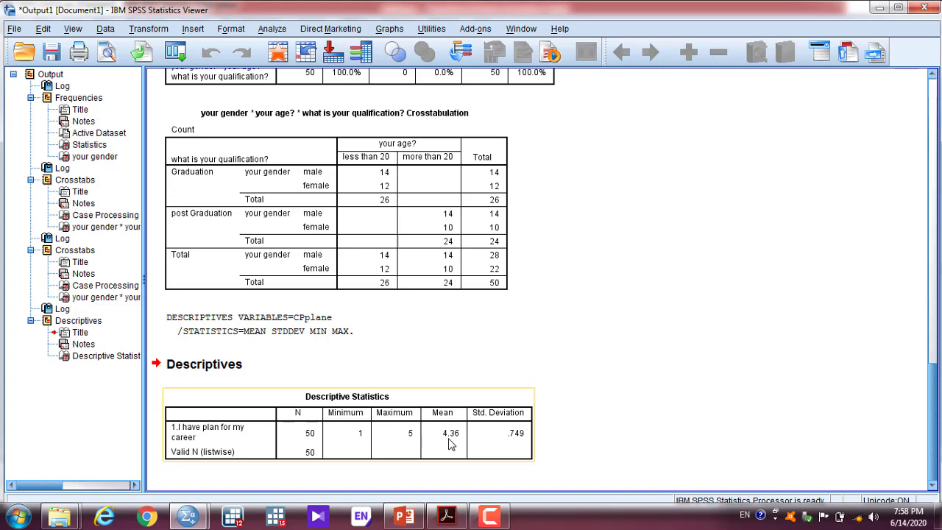
- Open the value labels of CPplane and compare its response scale with the Descriptive Statistics table
{"action": "mouse_move", "coordinate": [189, 515]}
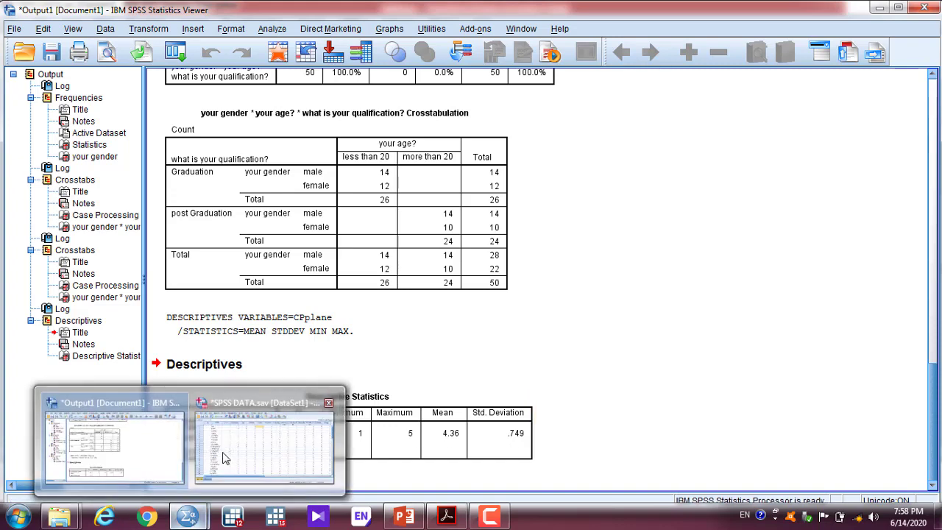
{"action": "left_click", "coordinate": [224, 458]}
{"action": "left_click", "coordinate": [78, 473]}
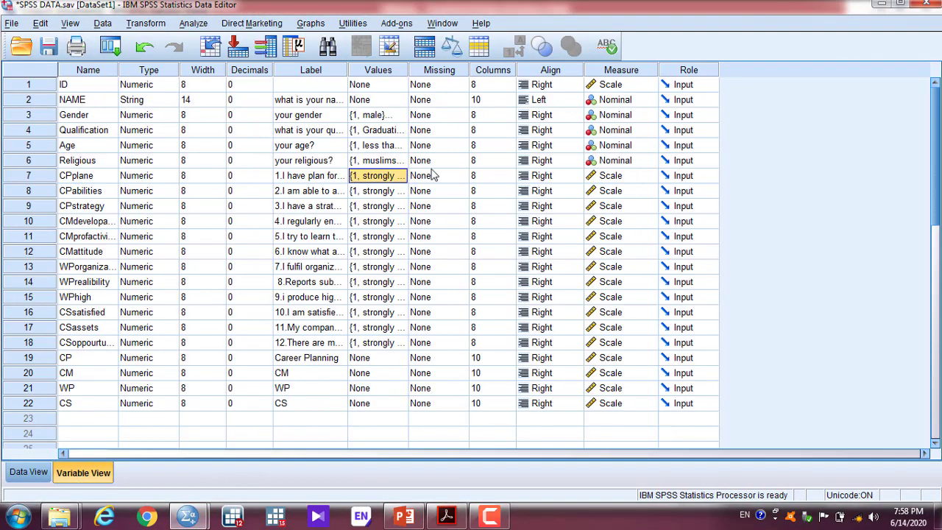
{"action": "left_click", "coordinate": [398, 177]}
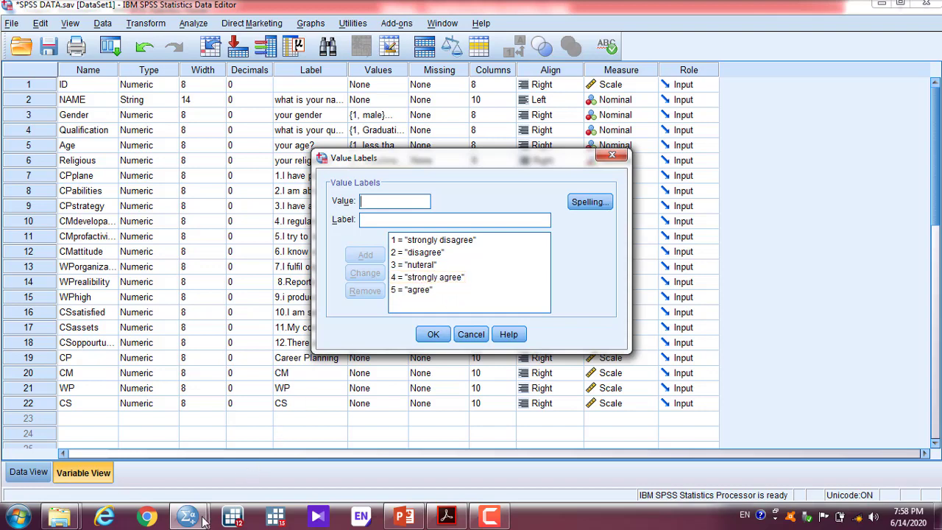
{"action": "mouse_move", "coordinate": [201, 519]}
{"action": "left_click", "coordinate": [148, 471]}
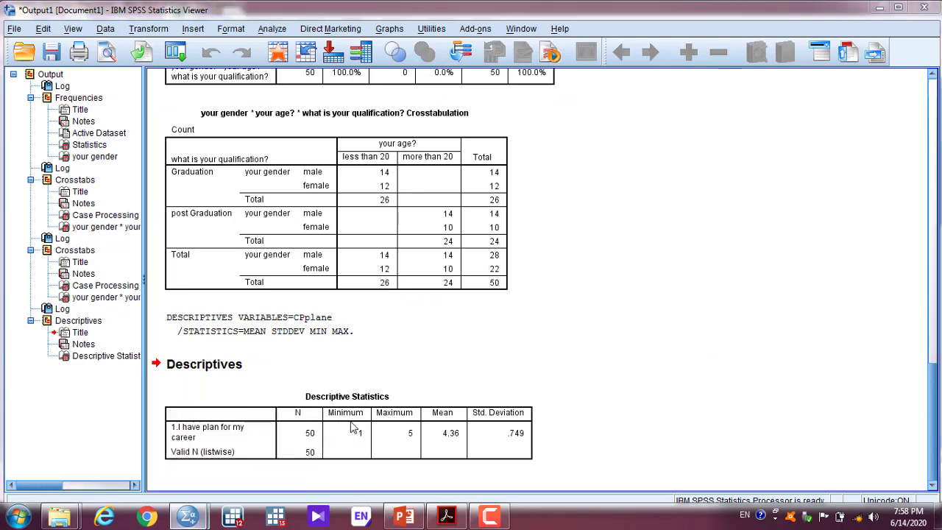
{"action": "left_click", "coordinate": [353, 429]}
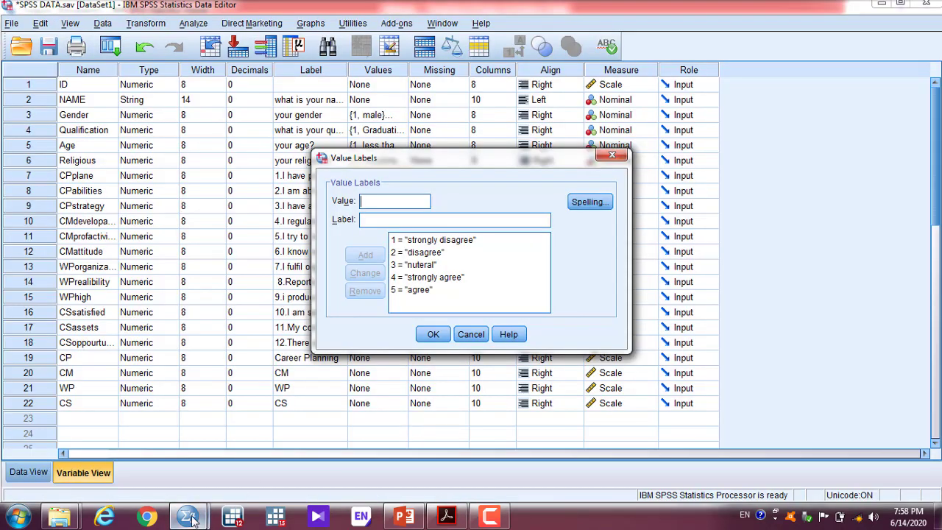
- Review the CPplane agreement labels again, close them, and examine the mean and standard deviation in the output
{"action": "mouse_move", "coordinate": [190, 518]}
{"action": "mouse_move", "coordinate": [174, 469]}
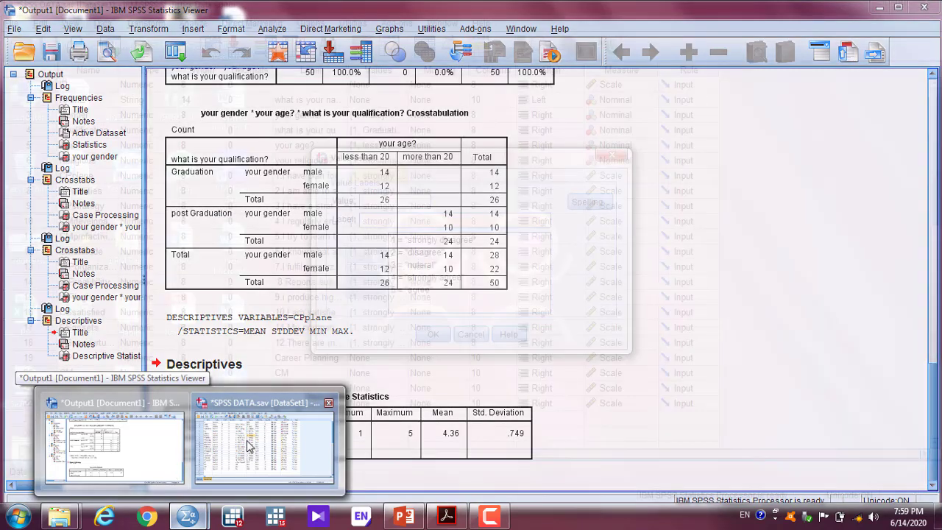
{"action": "mouse_move", "coordinate": [252, 442]}
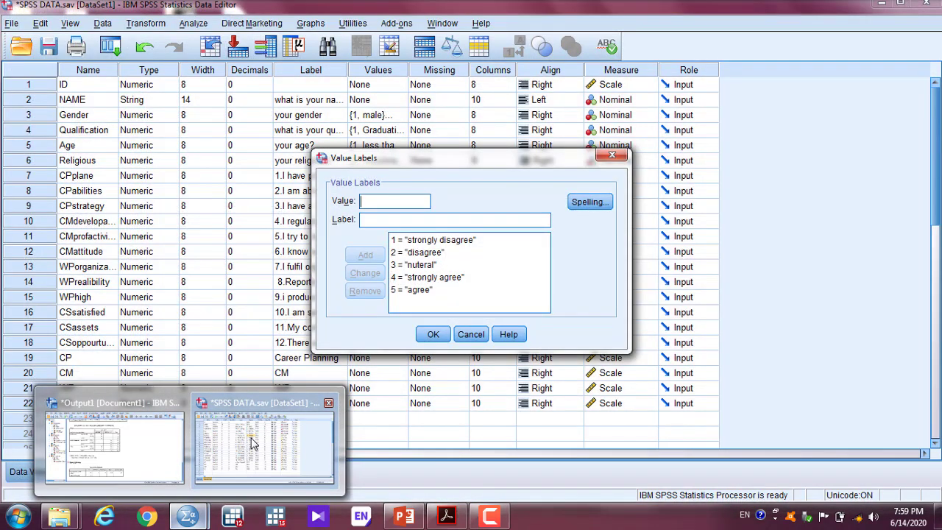
{"action": "left_click", "coordinate": [252, 441]}
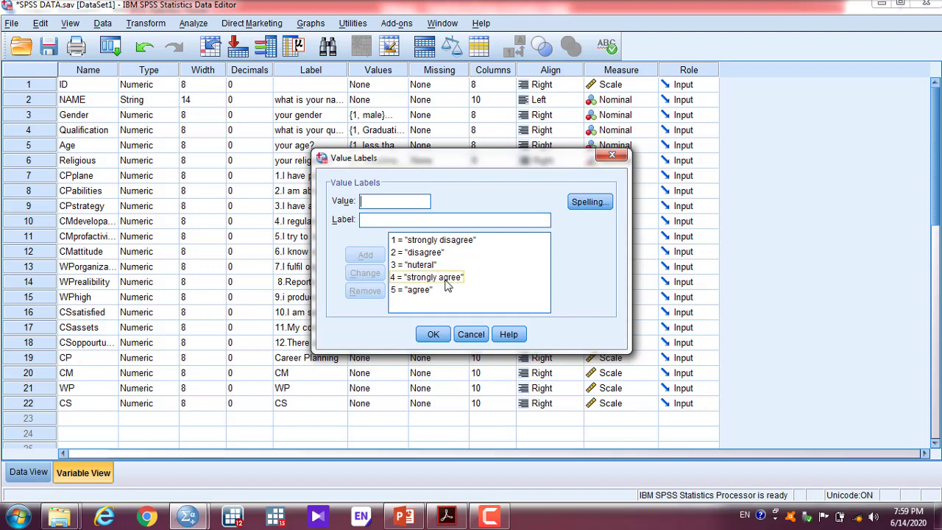
{"action": "left_click", "coordinate": [432, 335]}
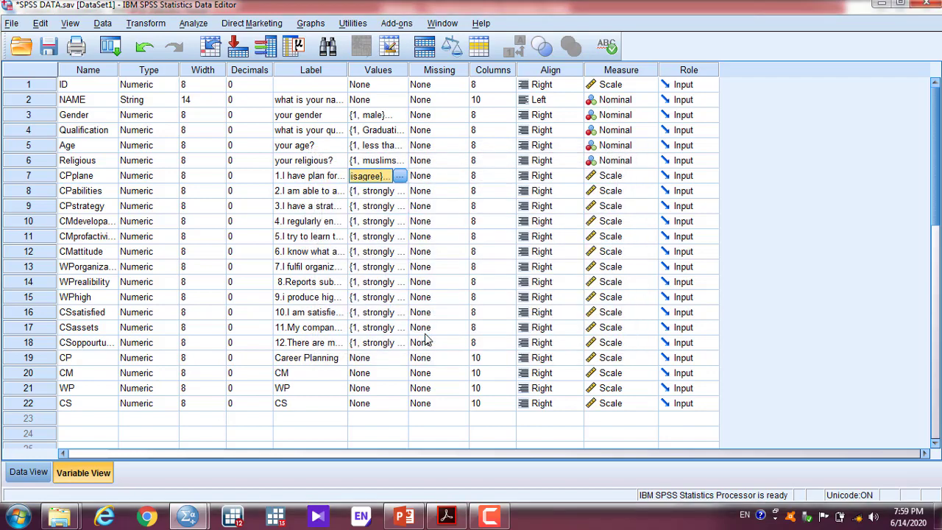
{"action": "mouse_move", "coordinate": [186, 517]}
{"action": "mouse_move", "coordinate": [165, 475]}
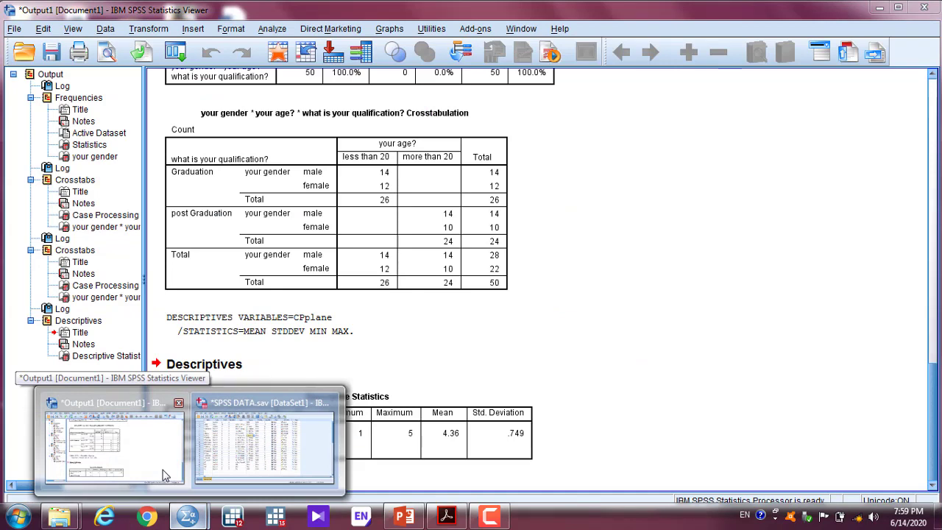
{"action": "left_click", "coordinate": [165, 476]}
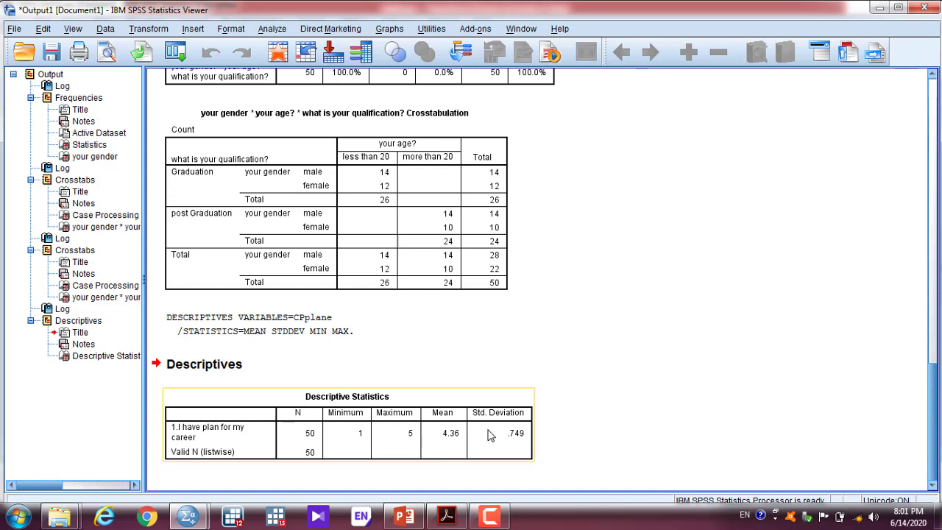
{"action": "left_click", "coordinate": [293, 477]}
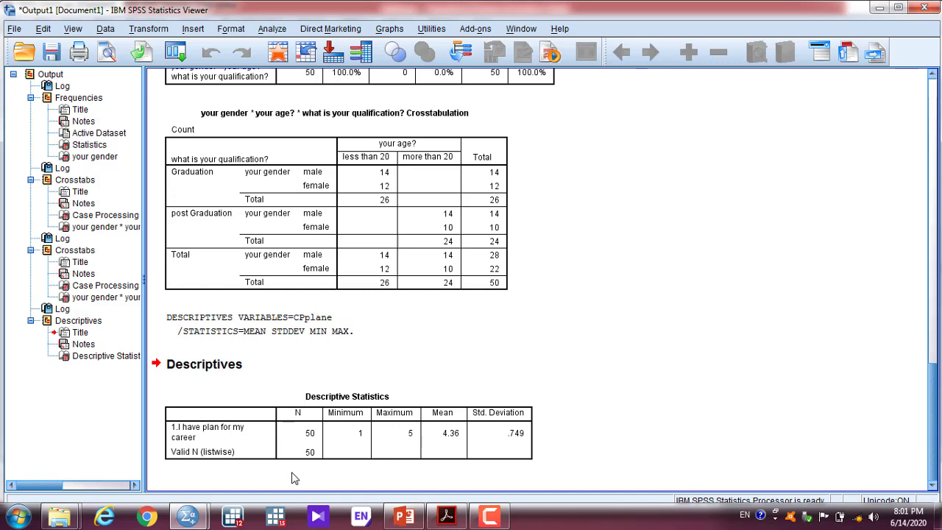
- Dismiss the Windows colour scheme prompt and set up a Means comparison with "1.I have plan for my career" as the dependent variable
{"action": "left_click", "coordinate": [349, 255]}
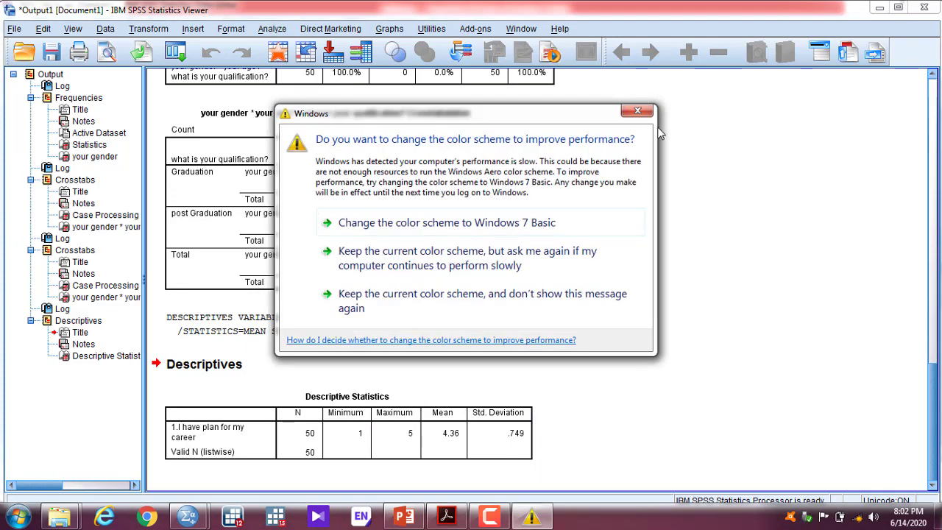
{"action": "left_click", "coordinate": [644, 112]}
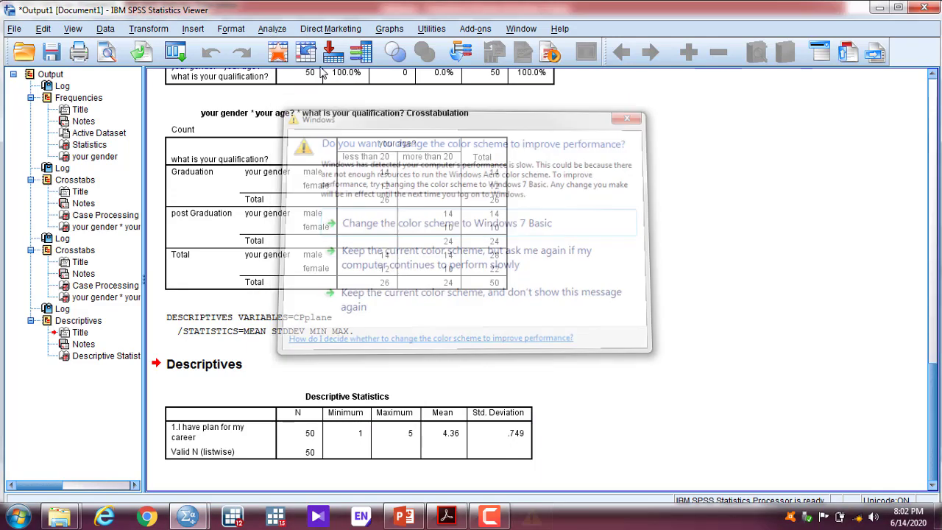
{"action": "left_click", "coordinate": [272, 29]}
{"action": "mouse_move", "coordinate": [327, 86]}
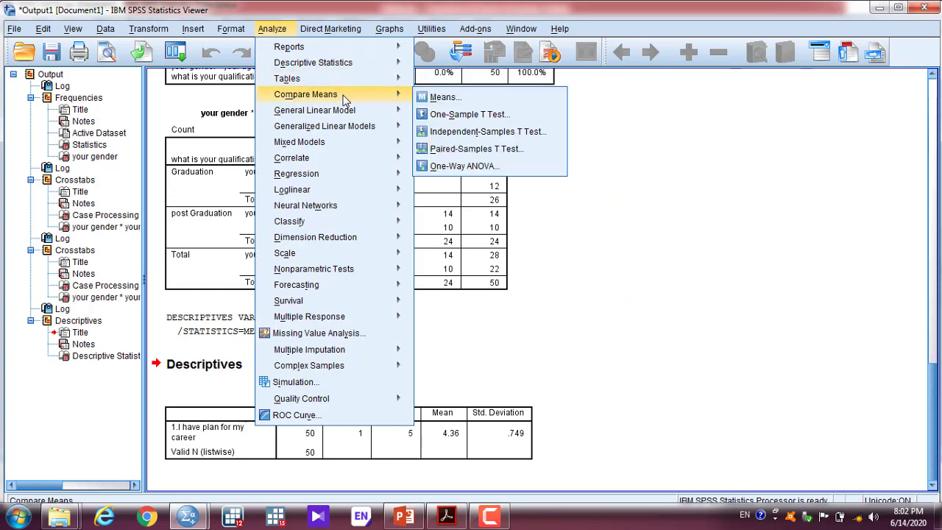
{"action": "left_click", "coordinate": [441, 97]}
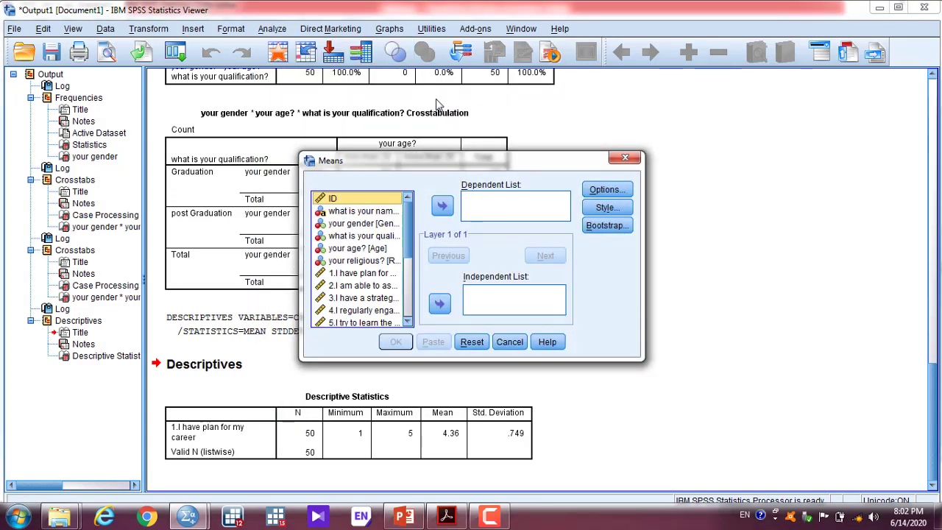
{"action": "left_click", "coordinate": [365, 273]}
{"action": "left_click", "coordinate": [442, 206]}
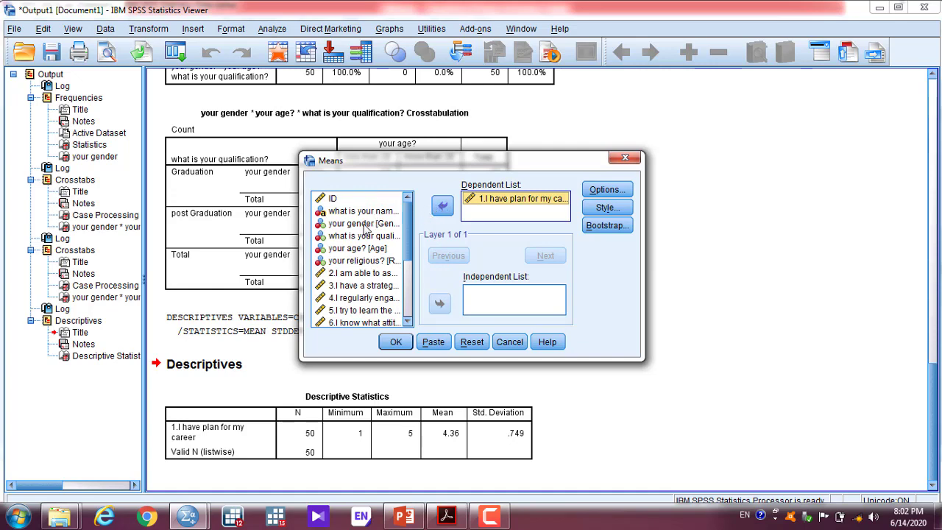
- Assign "your gender" as the independent variable of the Means comparison and dismiss the Windows colour scheme prompt
{"action": "left_click", "coordinate": [364, 224]}
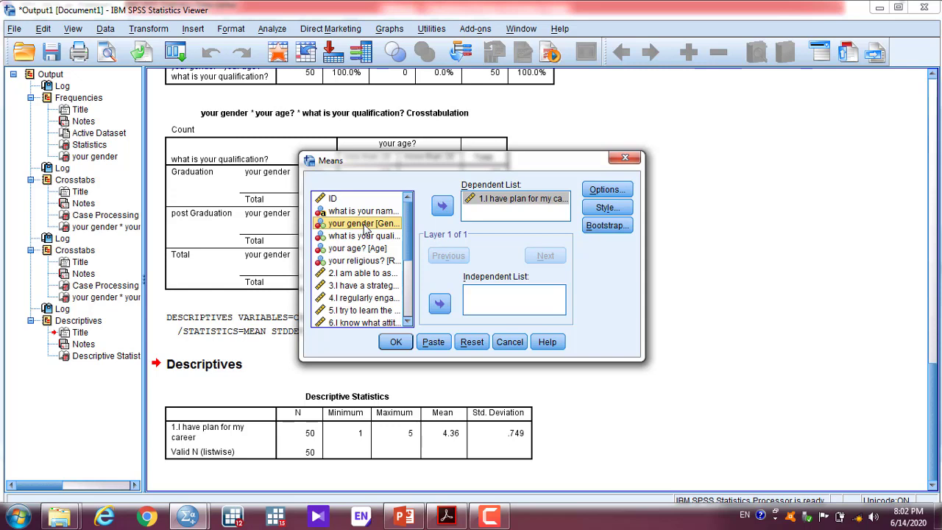
{"action": "left_click", "coordinate": [370, 237]}
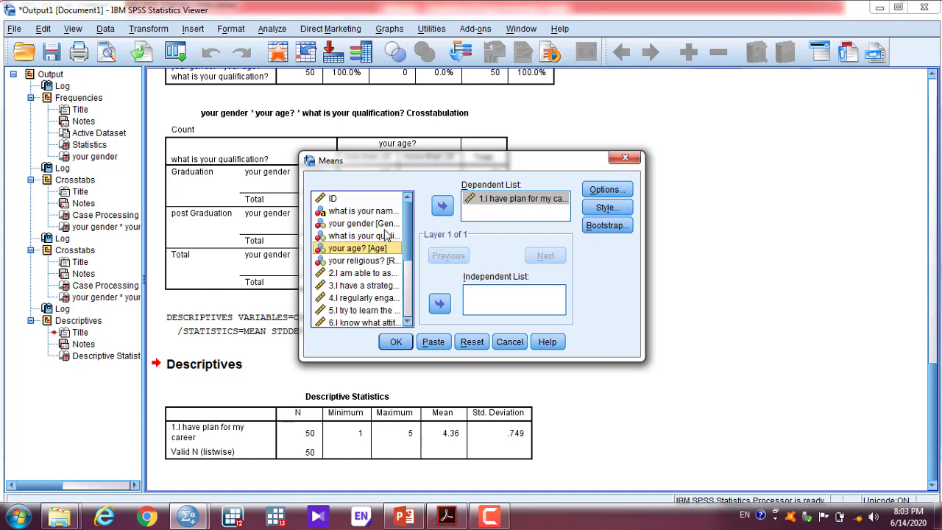
{"action": "left_click", "coordinate": [386, 225]}
{"action": "left_click", "coordinate": [439, 304]}
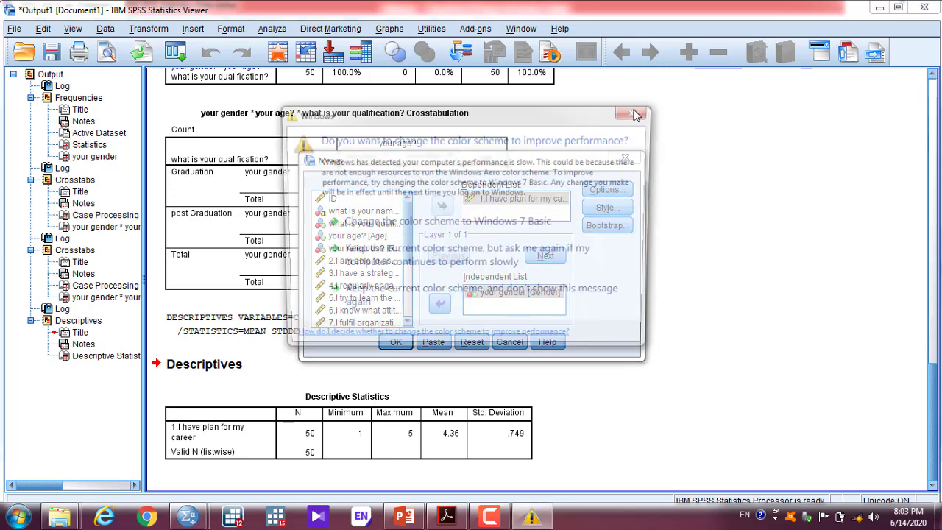
{"action": "left_click", "coordinate": [635, 114]}
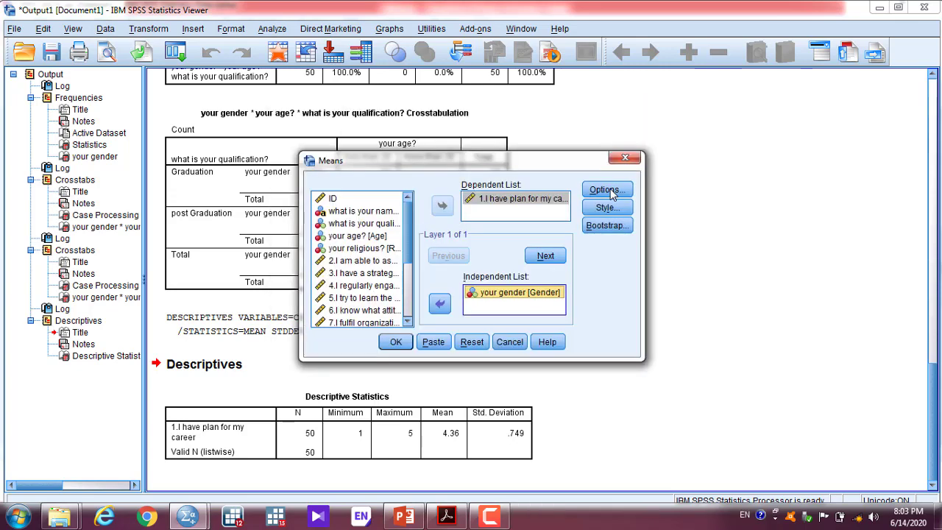
- Add Minimum and Maximum to the cell statistics of the Means comparison and run it
{"action": "left_click", "coordinate": [610, 190]}
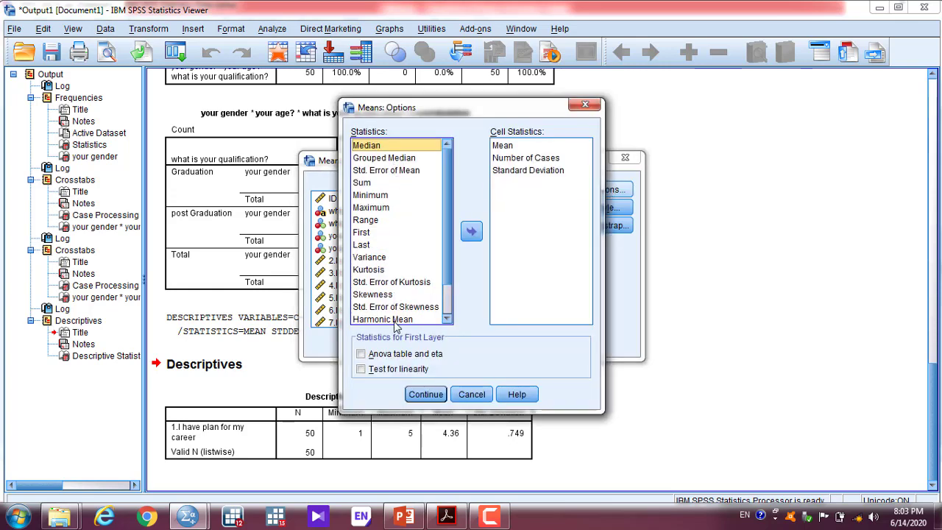
{"action": "left_click", "coordinate": [389, 237]}
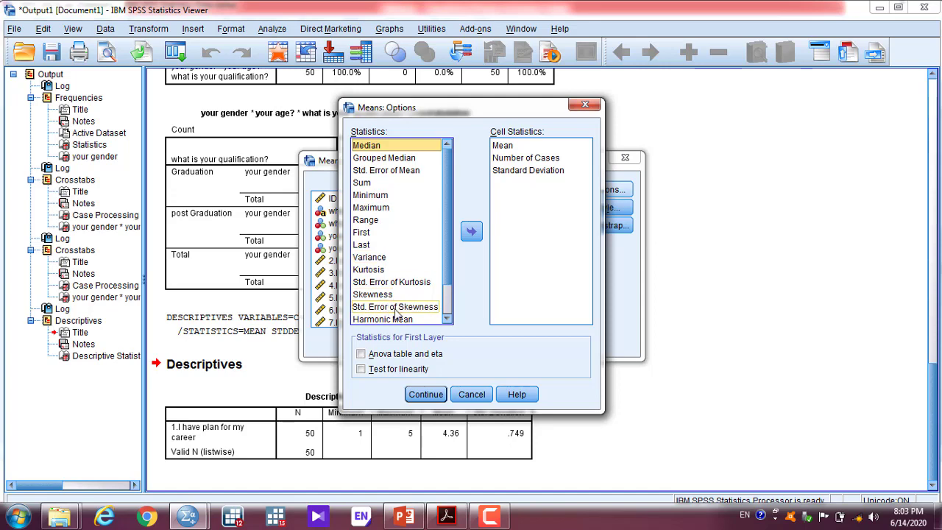
{"action": "scroll", "coordinate": [441, 315], "scroll_direction": "down", "scroll_amount": 1}
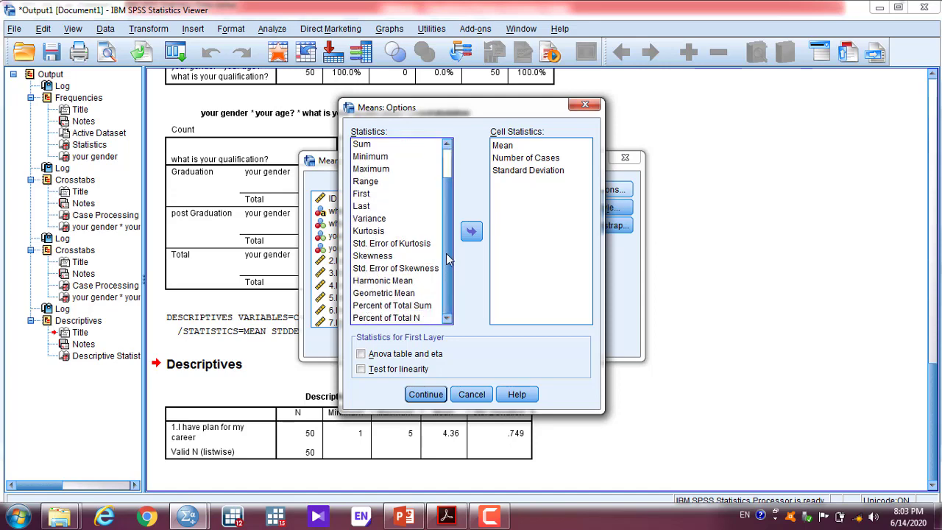
{"action": "scroll", "coordinate": [449, 258], "scroll_direction": "up", "scroll_amount": 1}
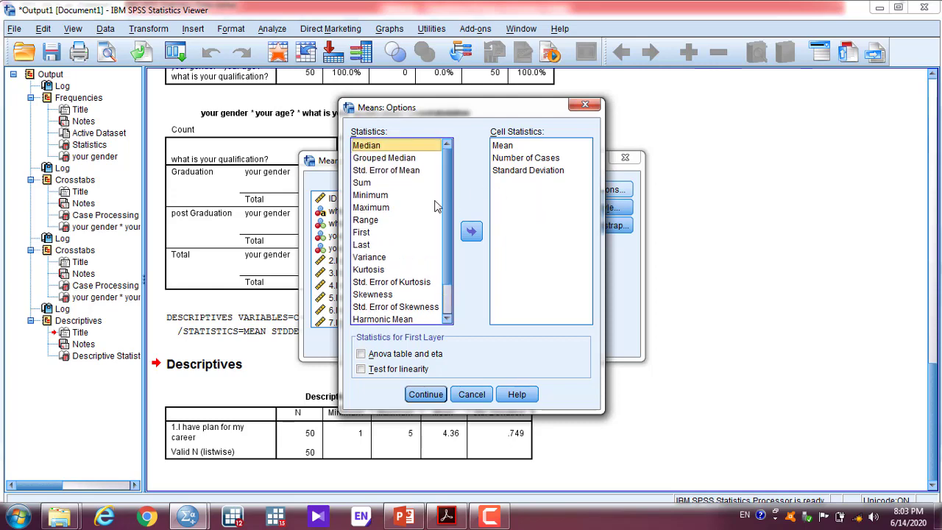
{"action": "left_click", "coordinate": [375, 197]}
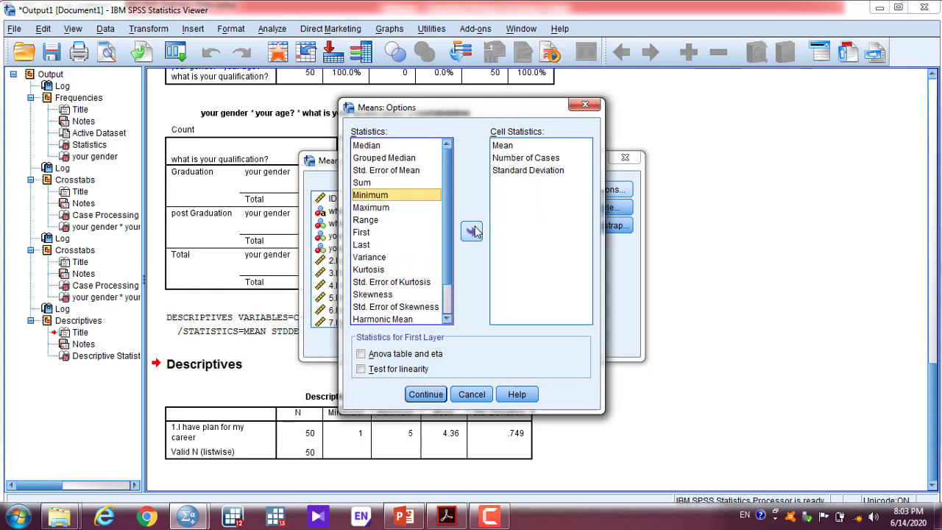
{"action": "left_click", "coordinate": [471, 230]}
{"action": "left_click", "coordinate": [378, 195]}
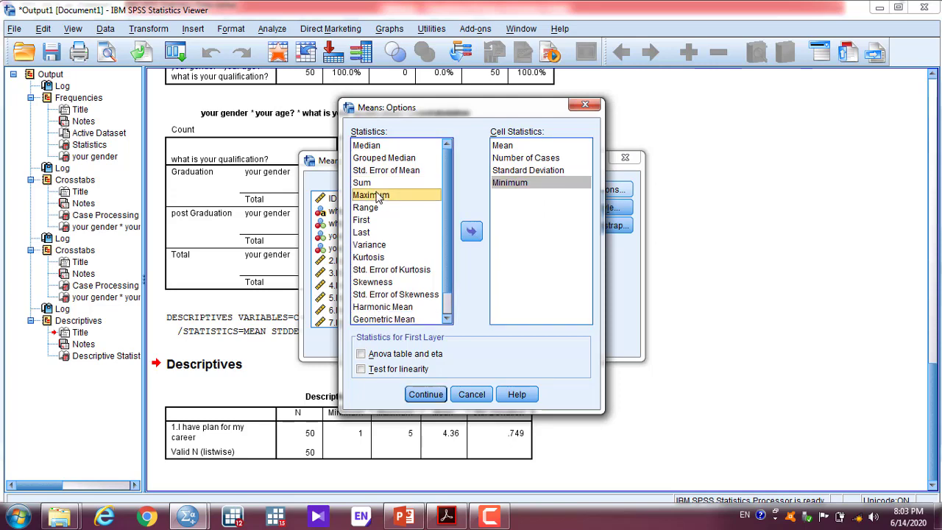
{"action": "left_click", "coordinate": [471, 232]}
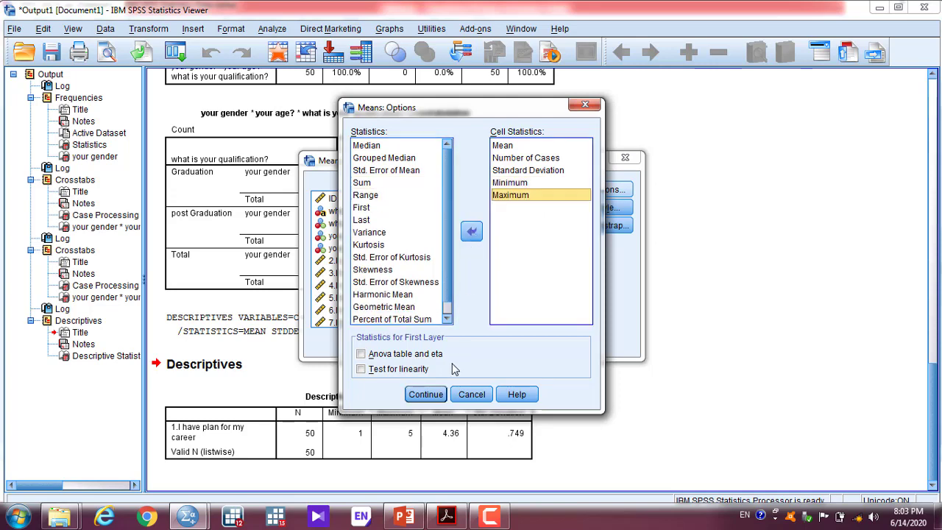
{"action": "left_click", "coordinate": [427, 395]}
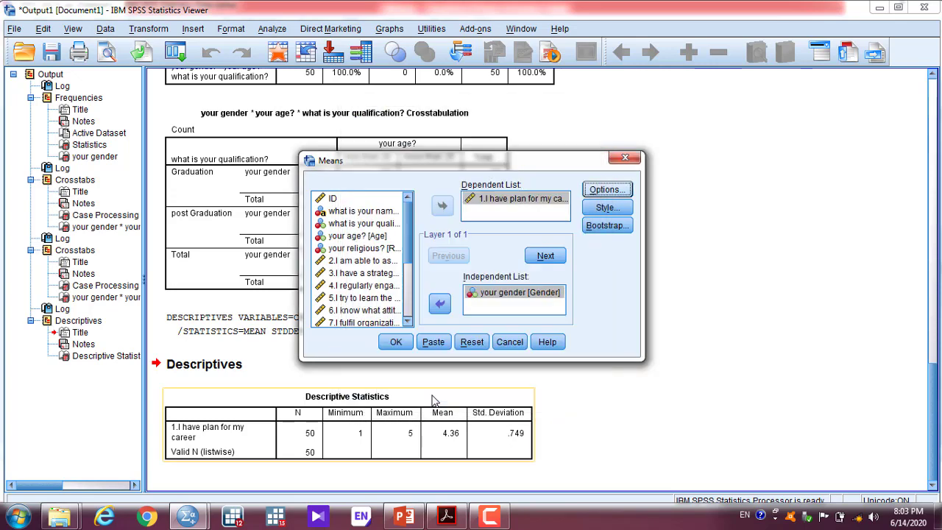
{"action": "left_click", "coordinate": [401, 343]}
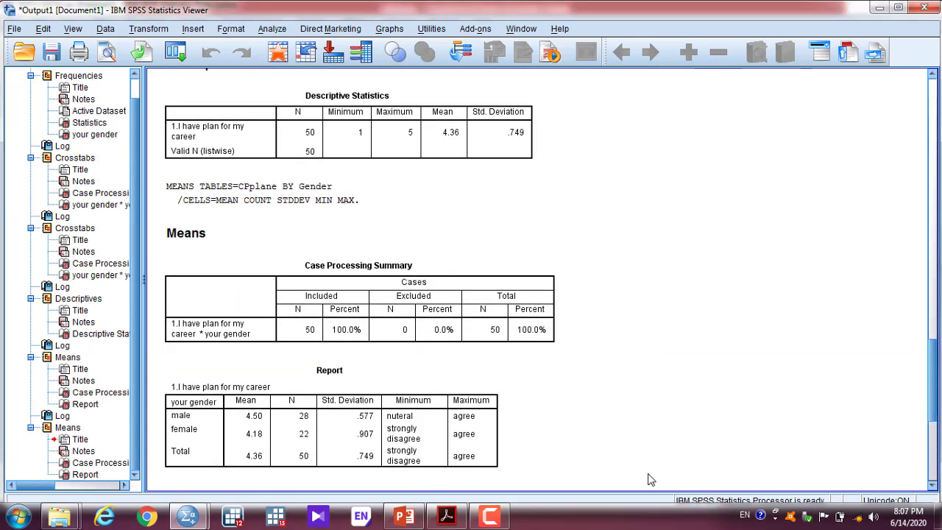
- Compare the male and female rows of the career-plan Report table by mean, N, standard deviation, minimum and maximum
{"action": "left_click", "coordinate": [299, 411]}
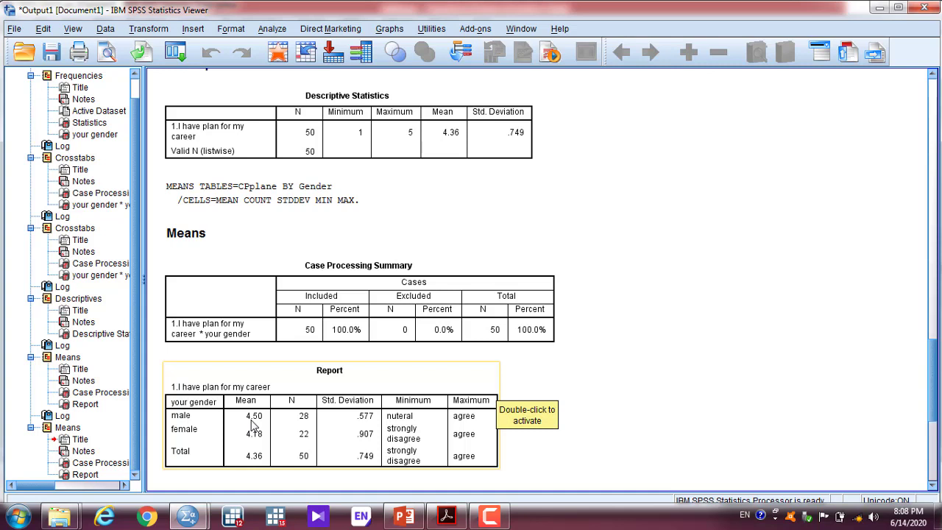
{"action": "left_click", "coordinate": [306, 423]}
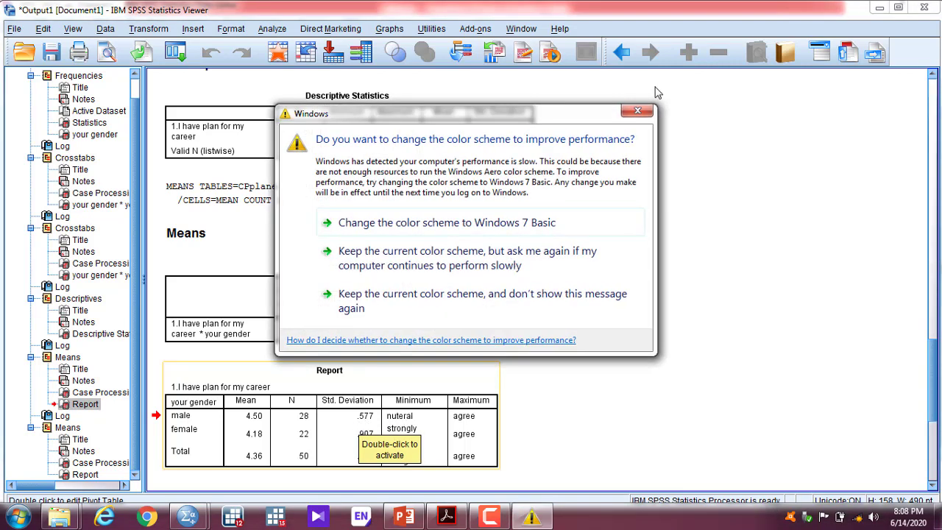
{"action": "left_click", "coordinate": [639, 109]}
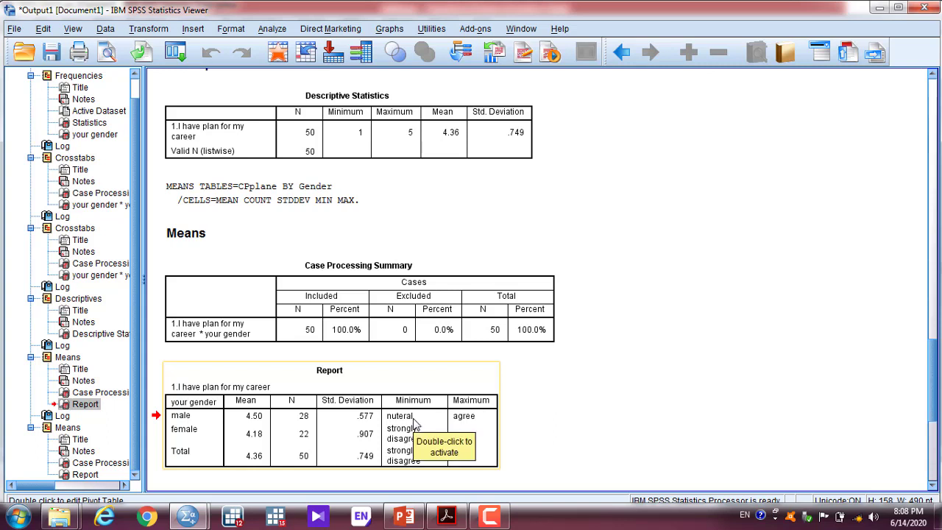
{"action": "left_click", "coordinate": [200, 436]}
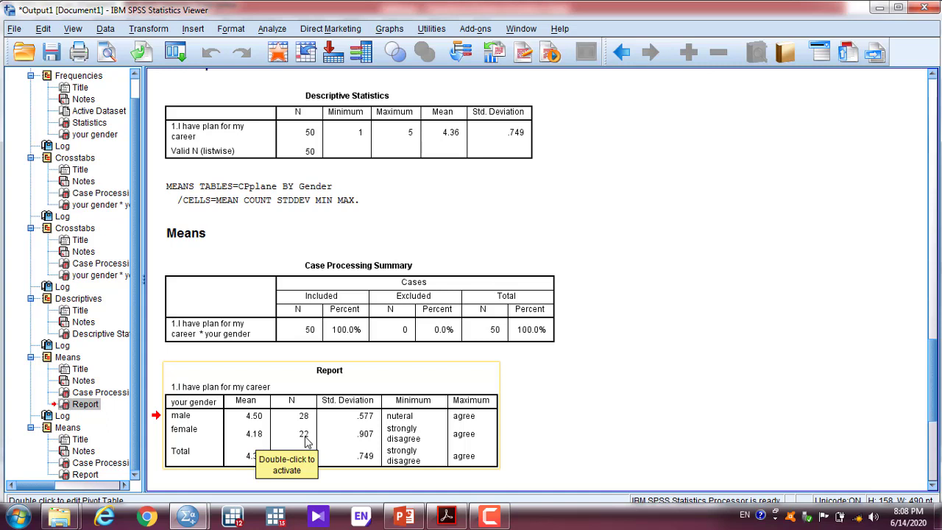
{"action": "left_click", "coordinate": [357, 441]}
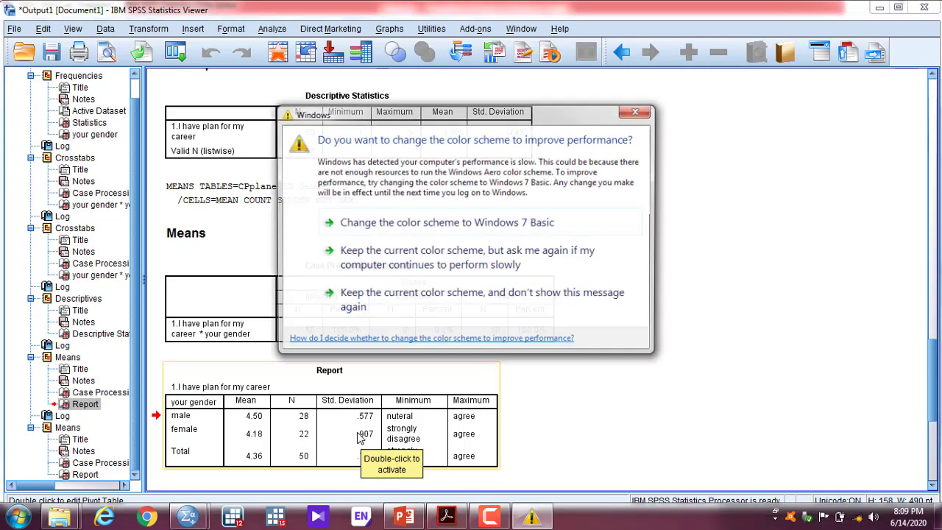
{"action": "left_click", "coordinate": [637, 111]}
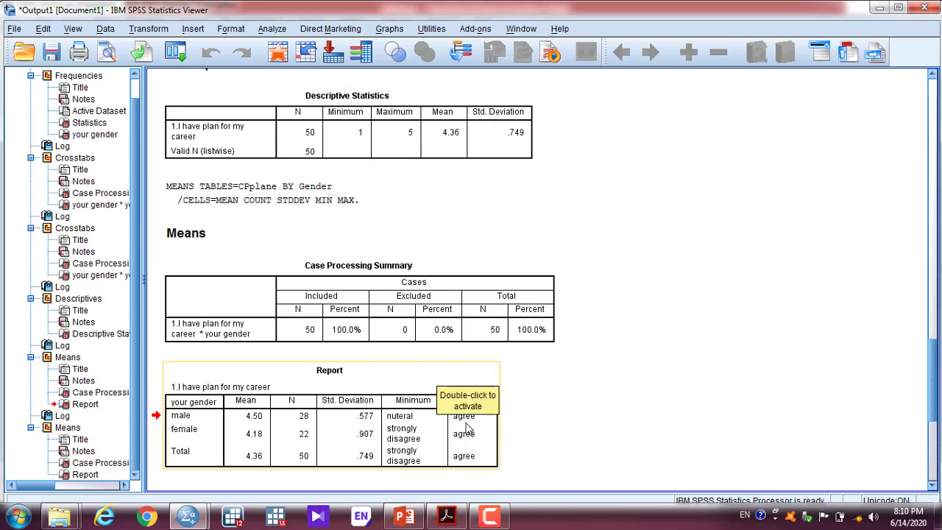
{"action": "left_click", "coordinate": [644, 233]}
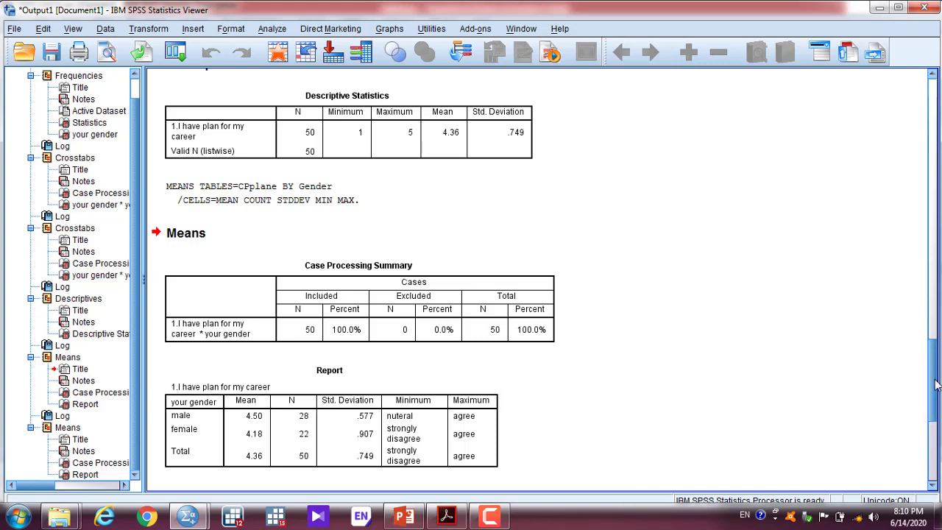
{"action": "mouse_move", "coordinate": [934, 384]}
{"action": "left_mouse_down"}
{"action": "mouse_move", "coordinate": [934, 442]}
{"action": "mouse_move", "coordinate": [935, 391]}
{"action": "left_mouse_up"}
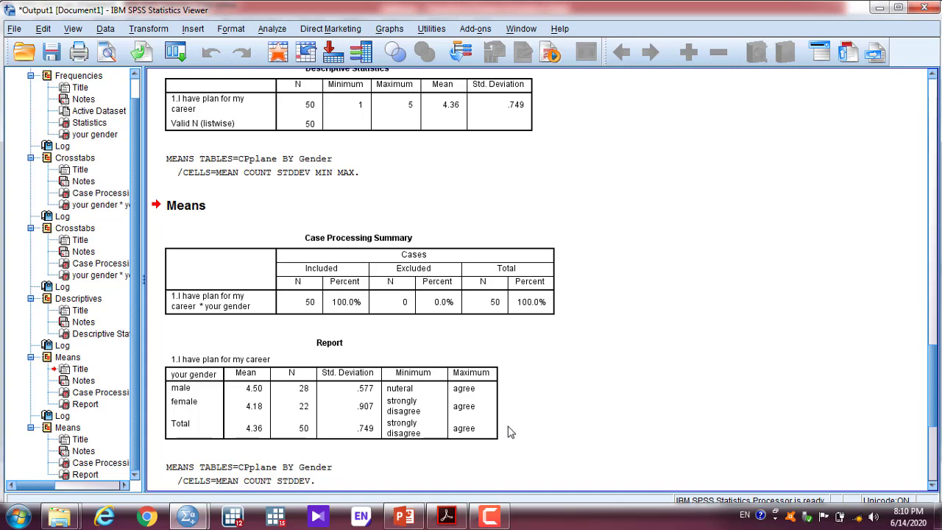
- Run the Means comparison of the career-plan item again with "what is your qualification?" replacing gender as the independent variable
{"action": "left_click", "coordinate": [269, 29]}
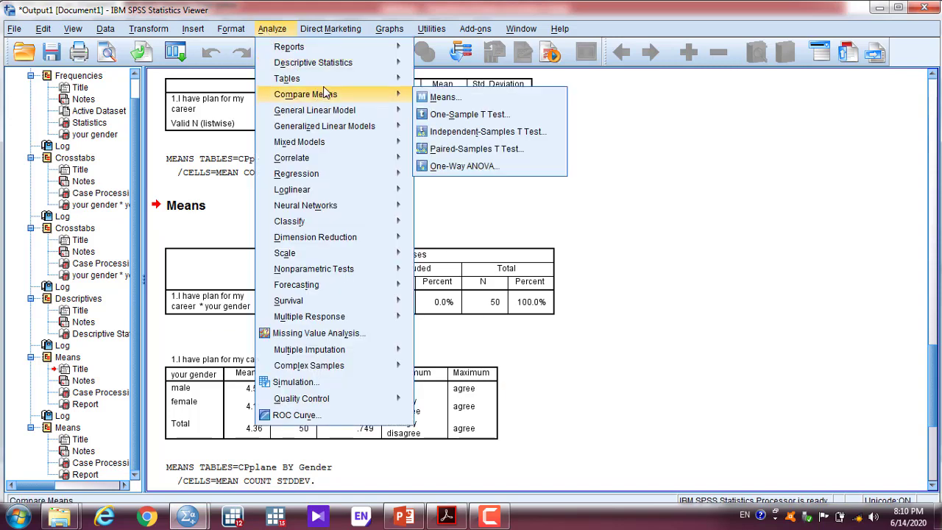
{"action": "mouse_move", "coordinate": [331, 81]}
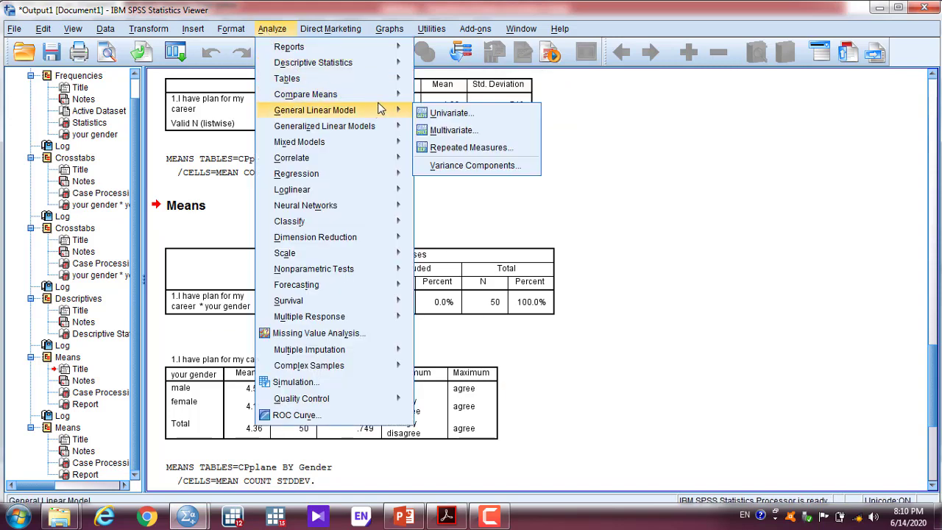
{"action": "mouse_move", "coordinate": [383, 97]}
{"action": "left_click", "coordinate": [436, 99]}
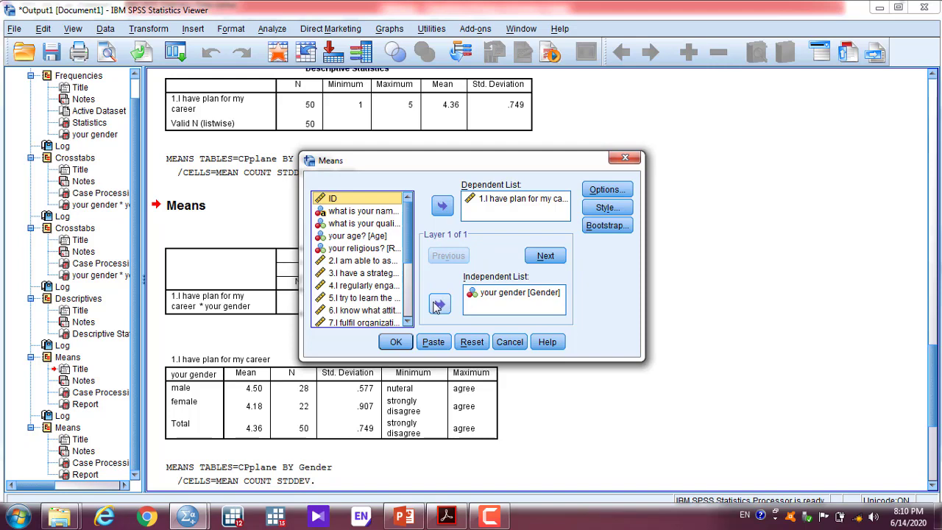
{"action": "left_click", "coordinate": [515, 293]}
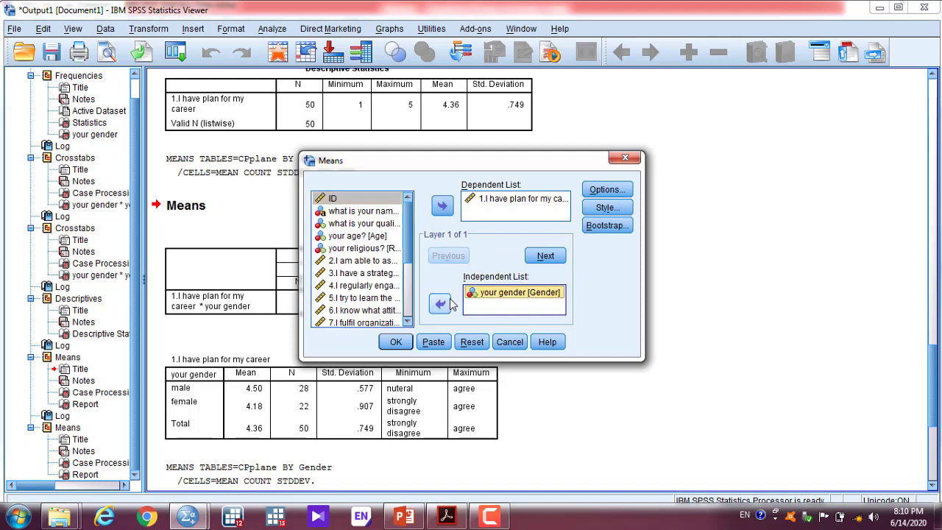
{"action": "left_click", "coordinate": [441, 304]}
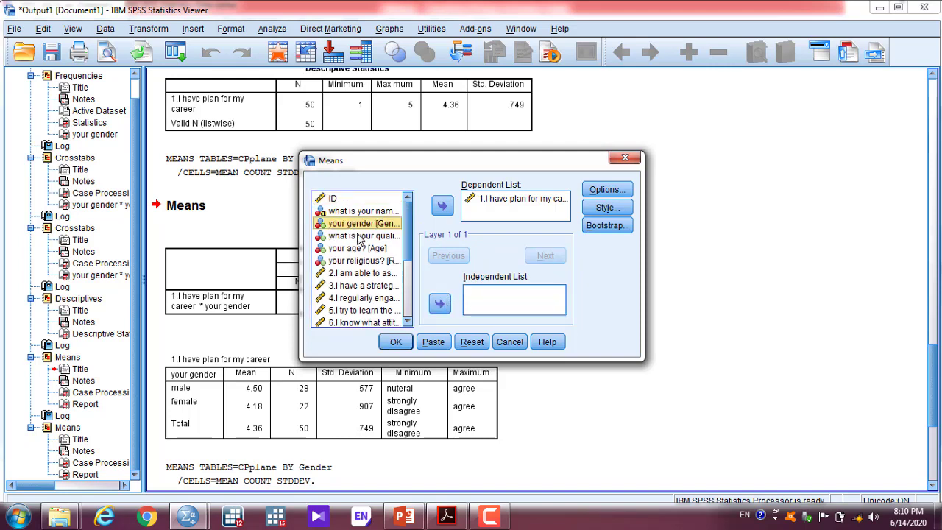
{"action": "left_click", "coordinate": [358, 236]}
{"action": "left_click", "coordinate": [442, 307]}
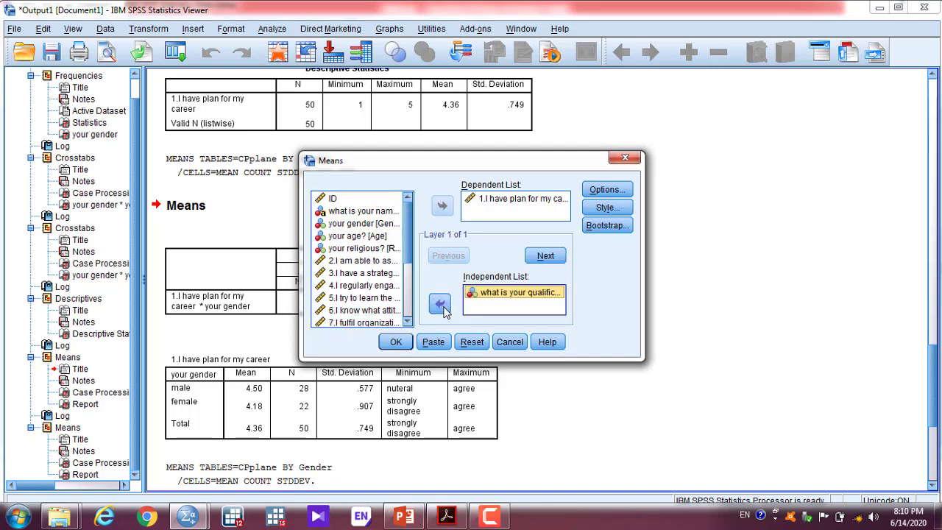
{"action": "left_click", "coordinate": [397, 343]}
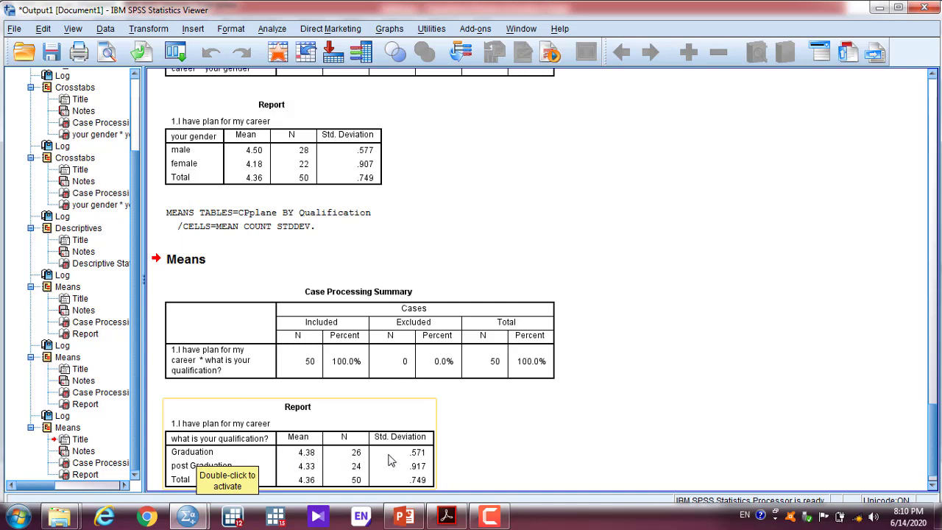
- Reopen the Means comparison and remove "1.I have plan for my career" from the dependent variables
{"action": "left_click", "coordinate": [242, 440]}
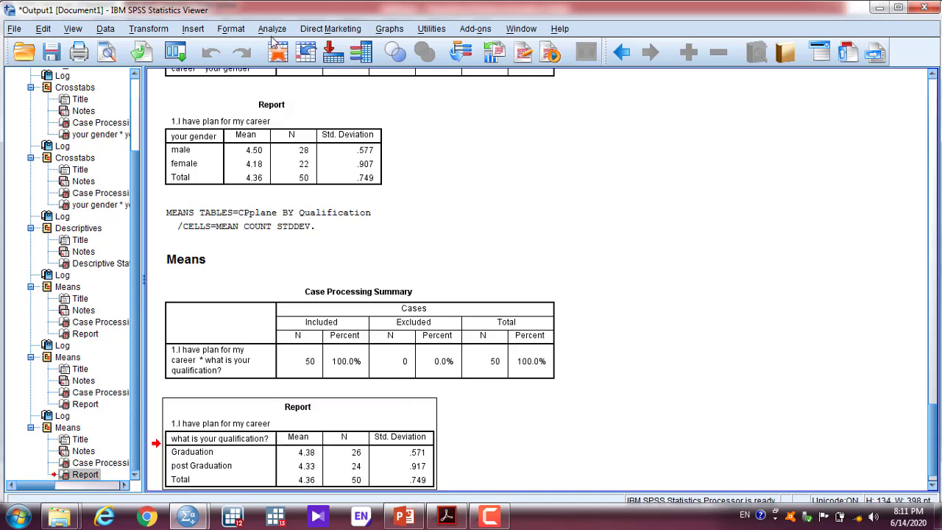
{"action": "left_click", "coordinate": [271, 33]}
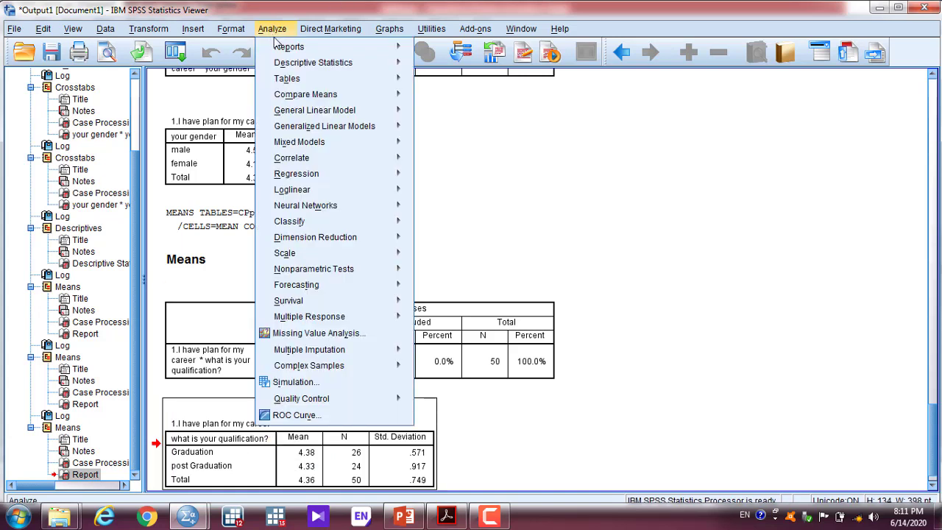
{"action": "mouse_move", "coordinate": [361, 84]}
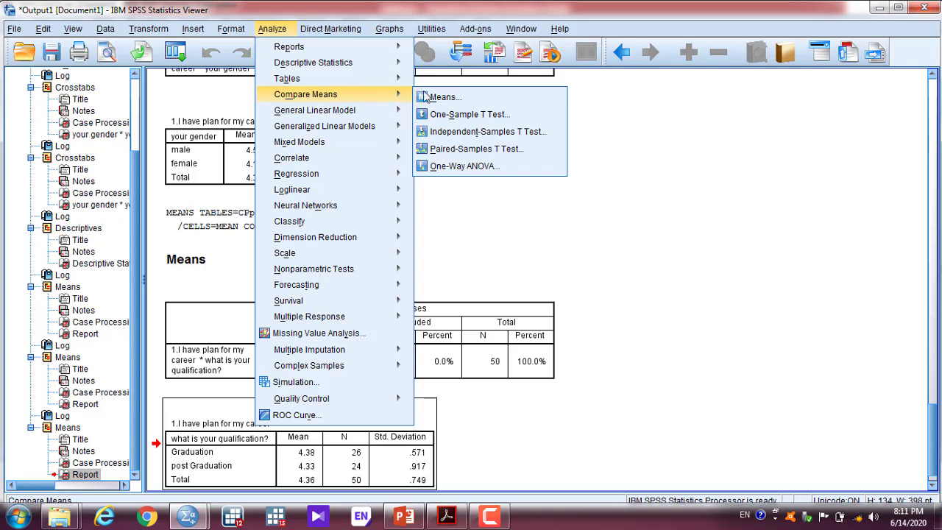
{"action": "left_click", "coordinate": [436, 96]}
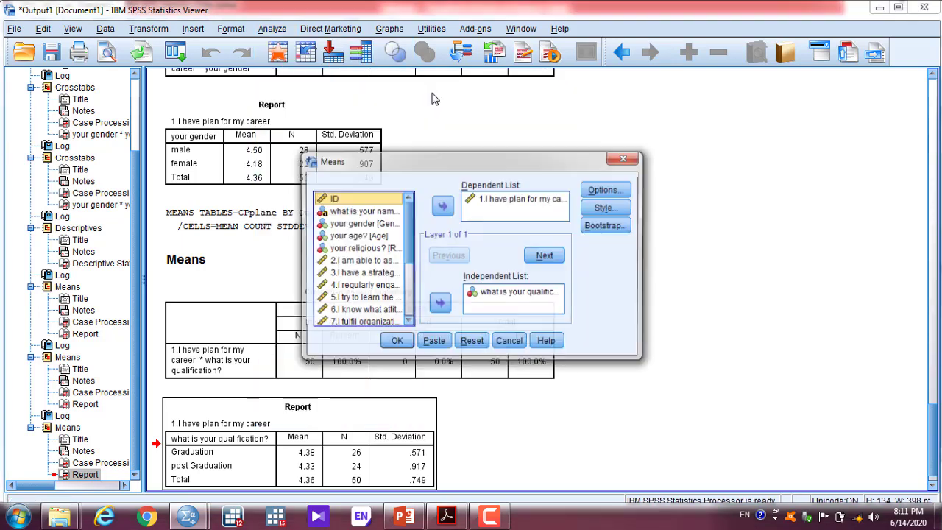
{"action": "left_click", "coordinate": [486, 200]}
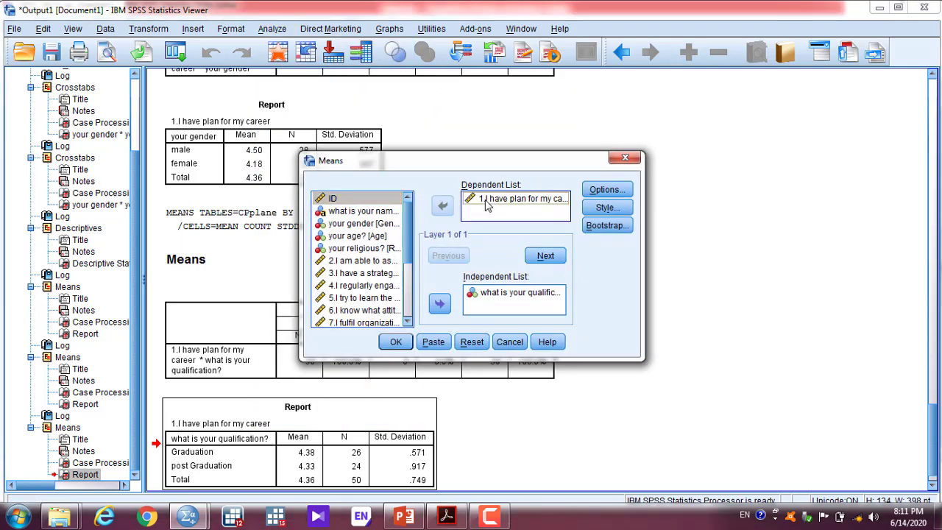
{"action": "left_click", "coordinate": [442, 206]}
- Assign Career Planning, CM, WP and CS as dependent variables of the Means comparison by qualification and run it
{"action": "left_click", "coordinate": [408, 325]}
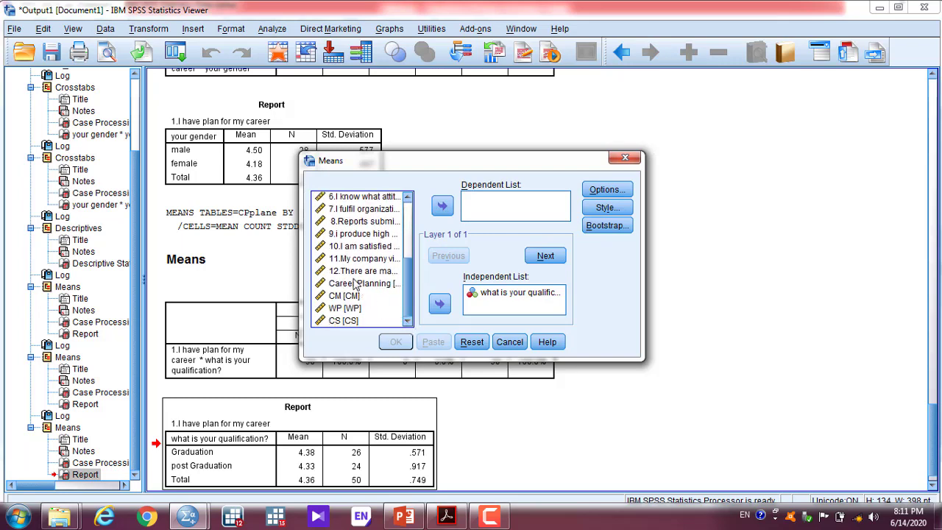
{"action": "left_click", "coordinate": [352, 286]}
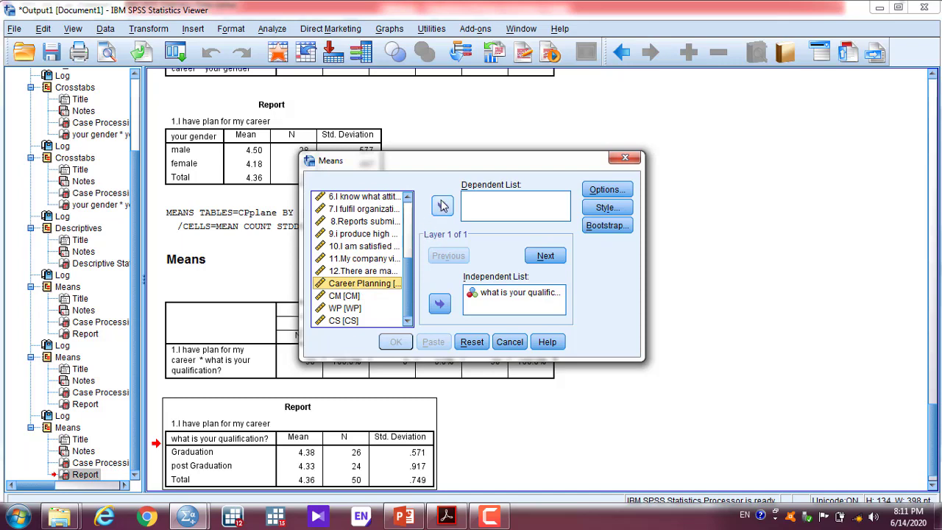
{"action": "left_click", "coordinate": [442, 206]}
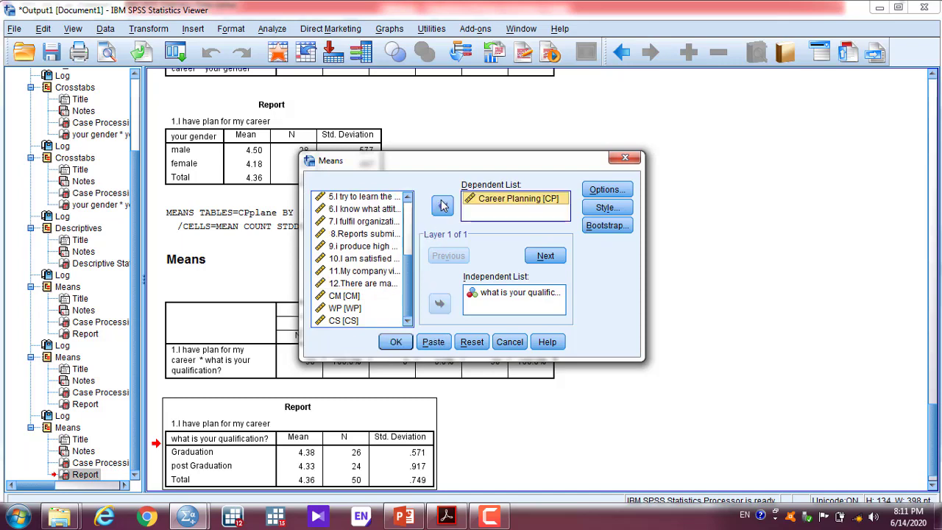
{"action": "left_click", "coordinate": [354, 296]}
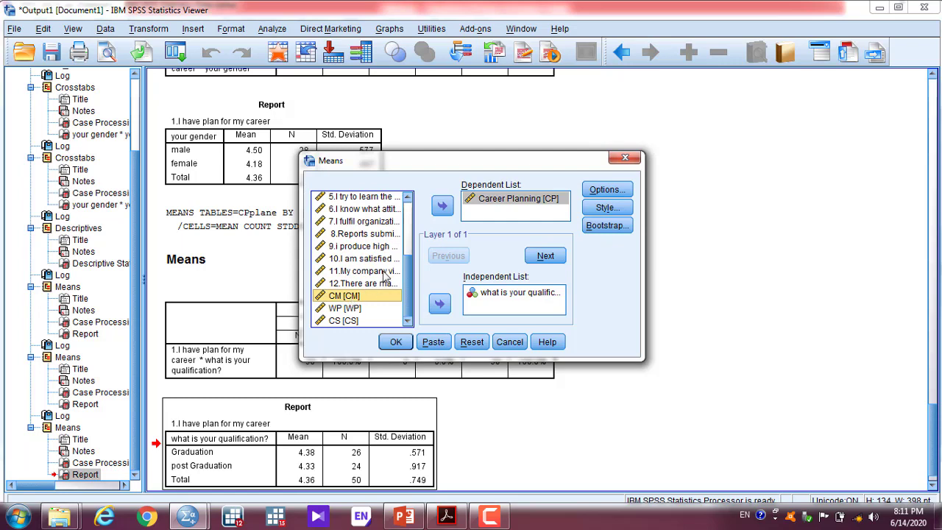
{"action": "left_click", "coordinate": [442, 207]}
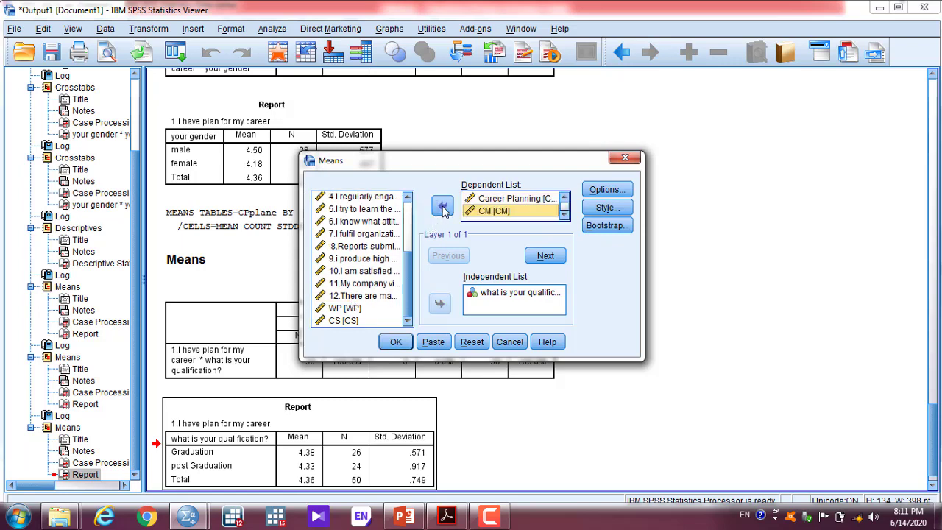
{"action": "left_click", "coordinate": [365, 308]}
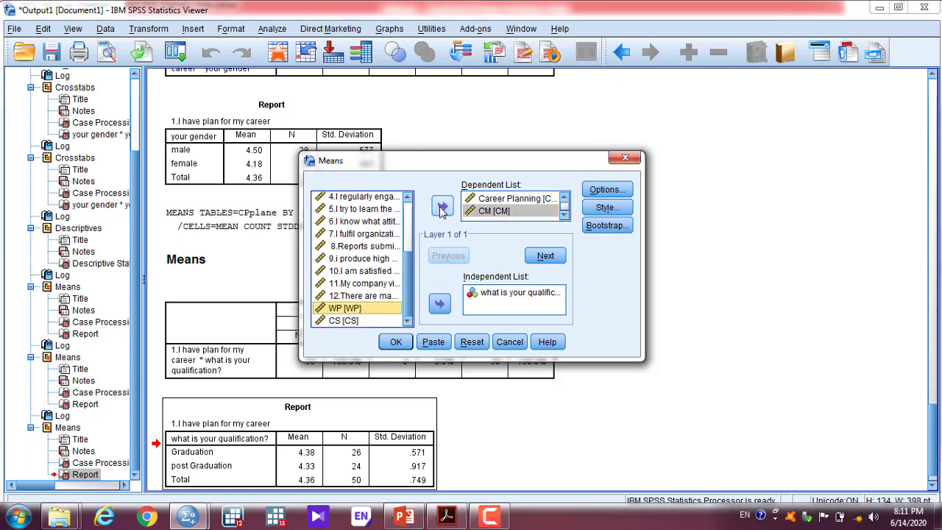
{"action": "left_click", "coordinate": [442, 206]}
{"action": "left_click", "coordinate": [357, 321]}
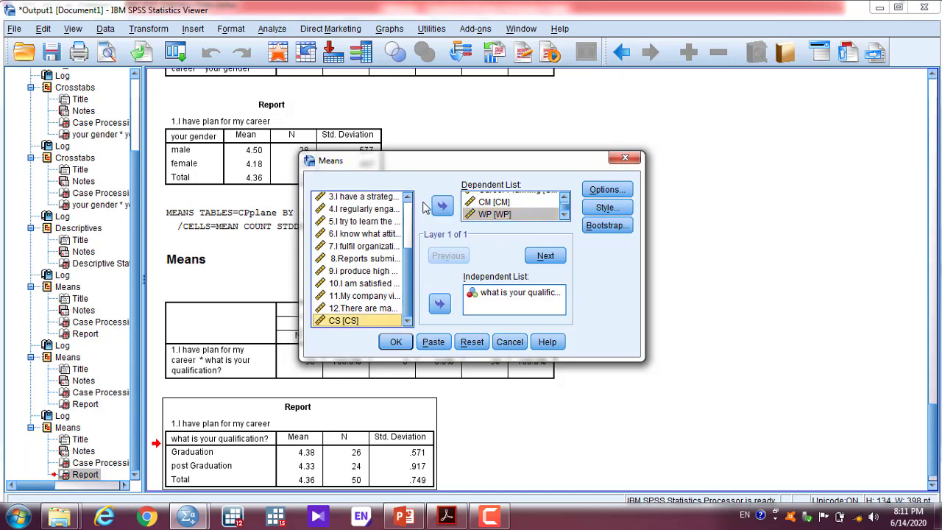
{"action": "left_click", "coordinate": [442, 207]}
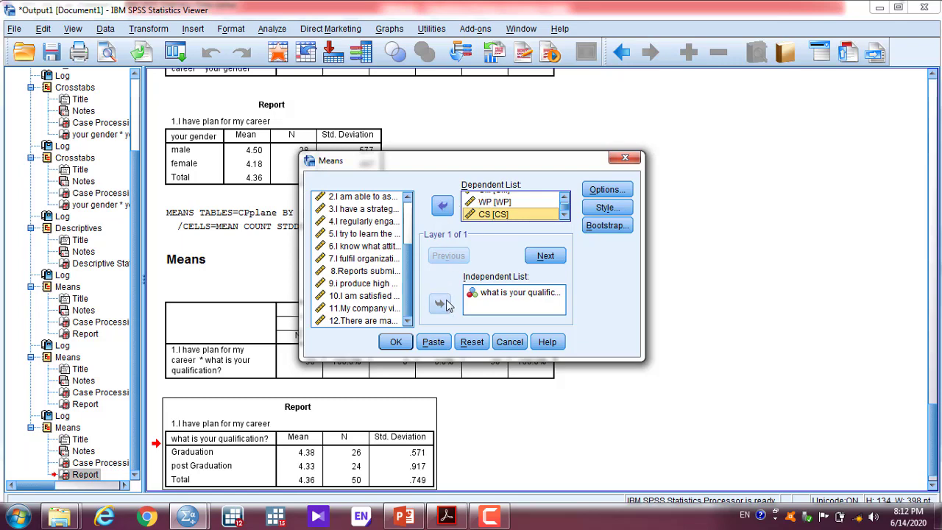
{"action": "left_click", "coordinate": [397, 342]}
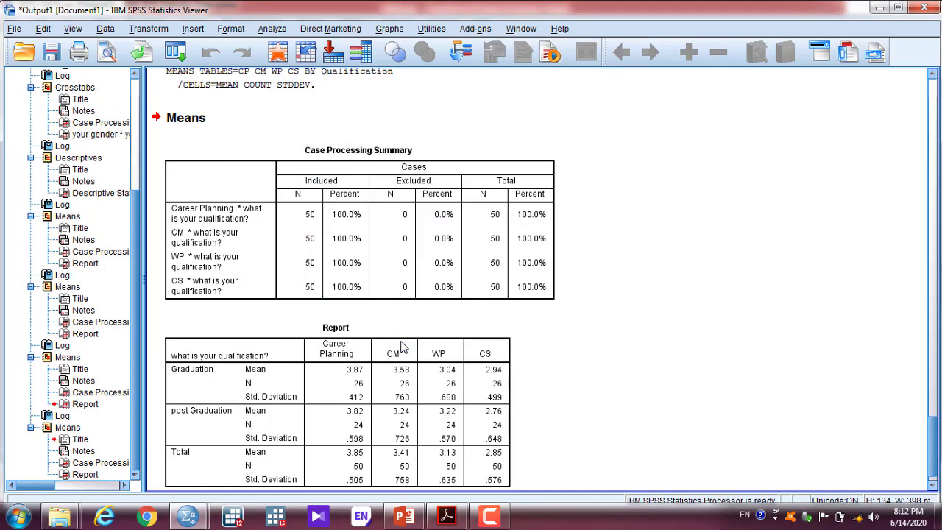
- Compare the Graduation, post Graduation and Total rows of the new Report table across Career Planning, CM, WP and CS, dismissing the Windows colour scheme prompt
{"action": "left_click", "coordinate": [933, 490]}
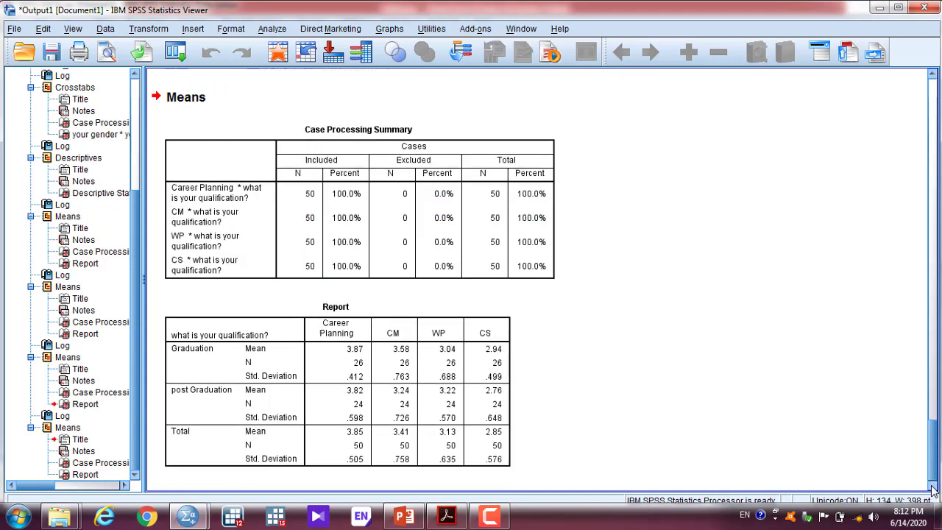
{"action": "left_click", "coordinate": [933, 489]}
{"action": "left_click", "coordinate": [394, 365]}
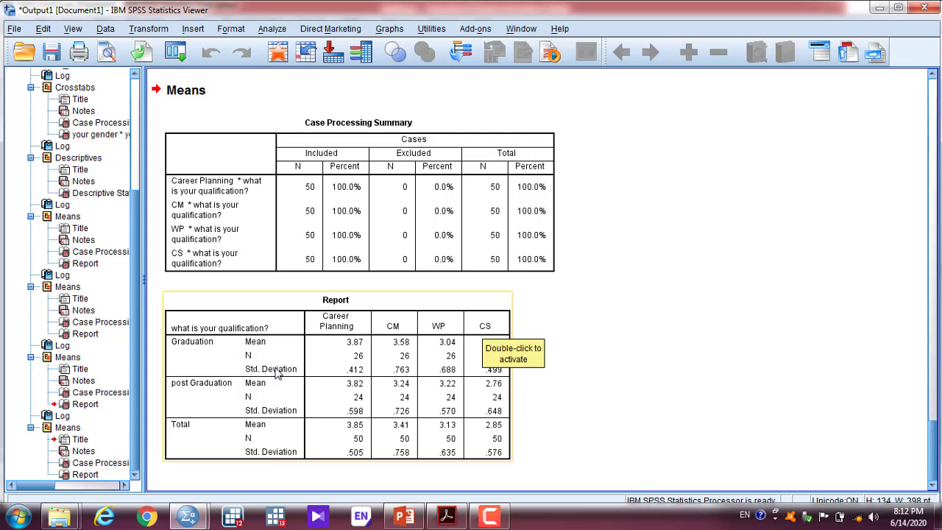
{"action": "left_click", "coordinate": [198, 347]}
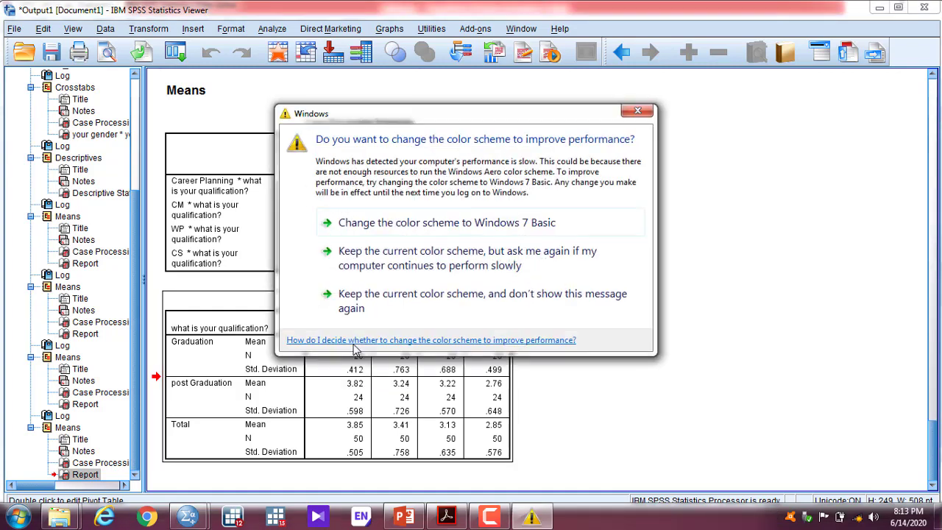
{"action": "key", "text": "Escape"}
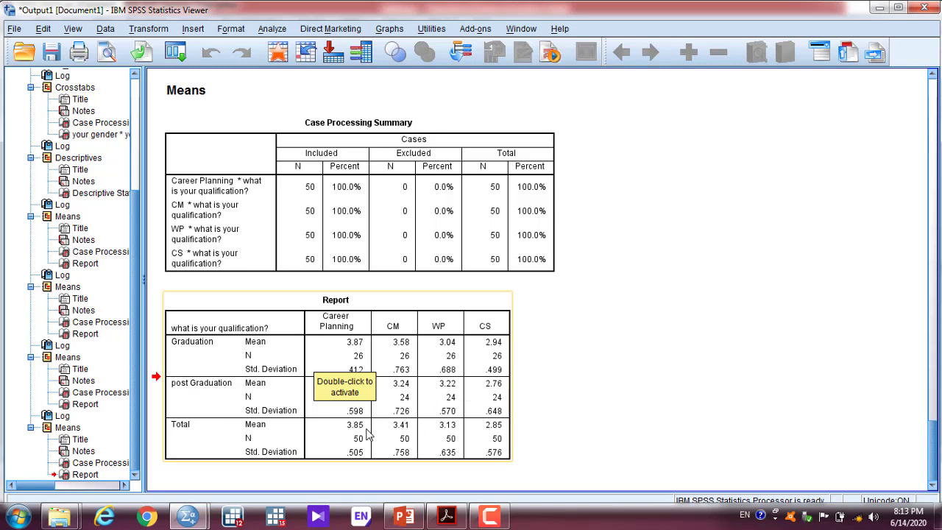
{"action": "left_click", "coordinate": [332, 443]}
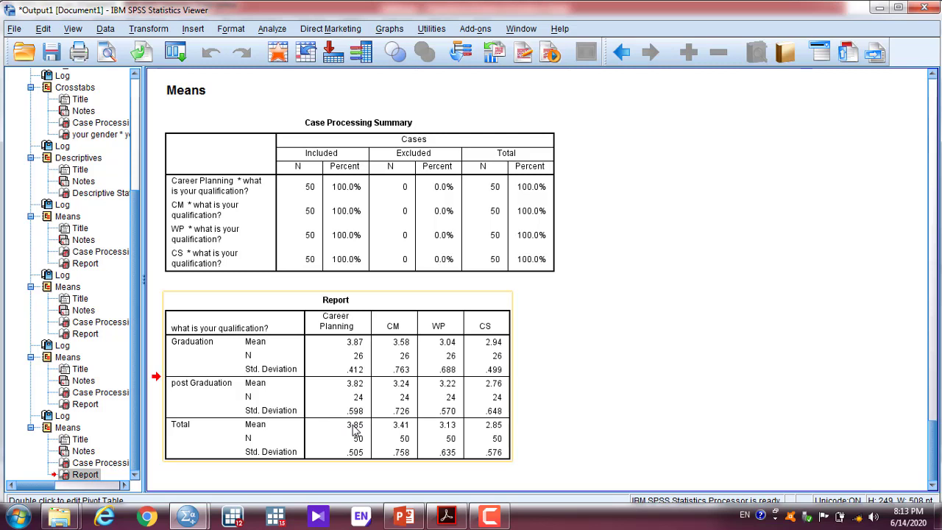
{"action": "left_click", "coordinate": [336, 93]}
{"action": "left_click", "coordinate": [352, 140]}
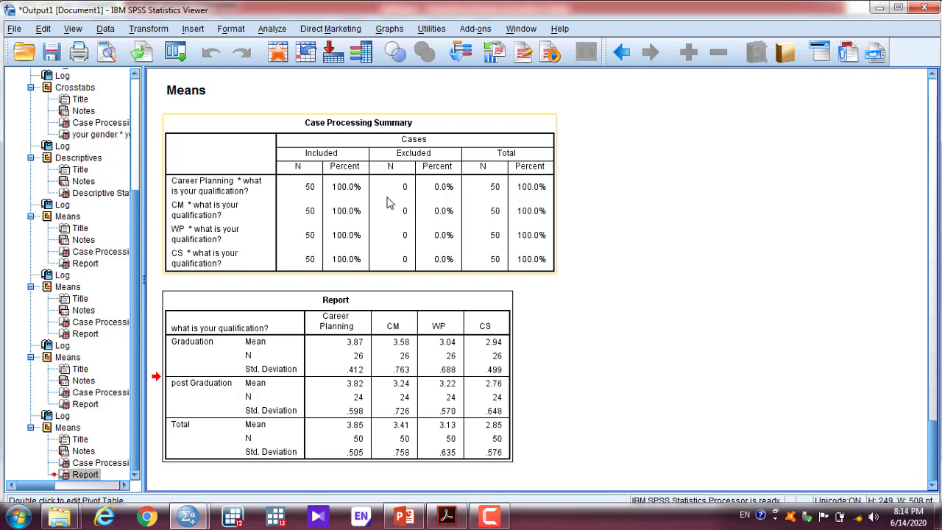
- Deselect the Report table and dismiss the Windows colour scheme prompts without choosing any of their options
{"action": "left_click", "coordinate": [535, 328]}
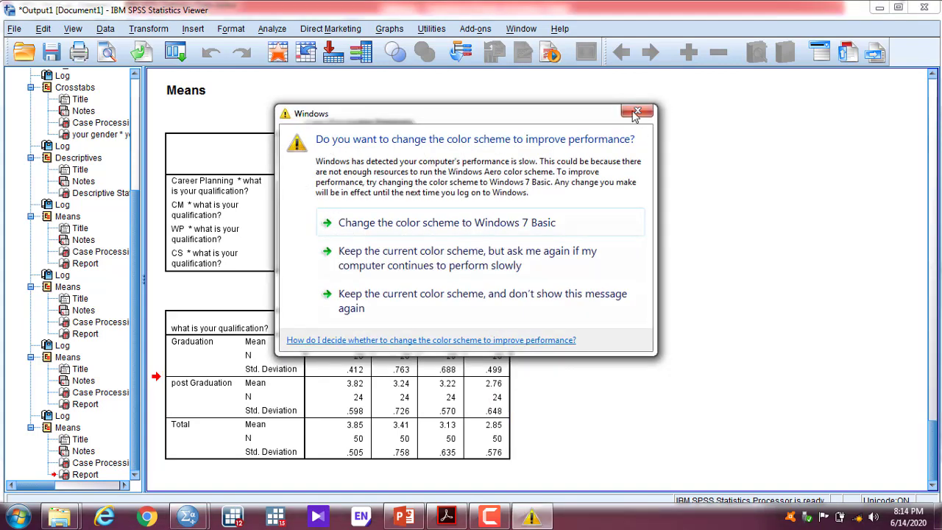
{"action": "left_click", "coordinate": [635, 113]}
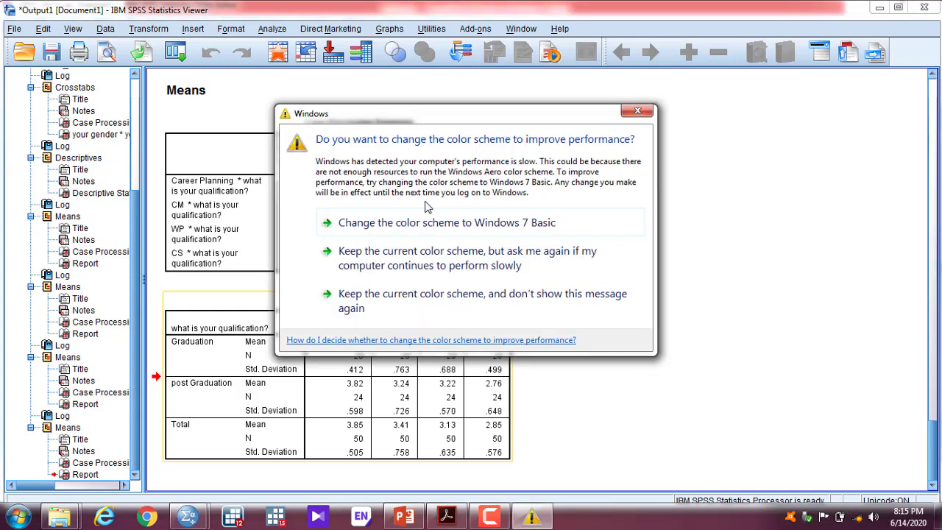
{"action": "left_click", "coordinate": [637, 110]}
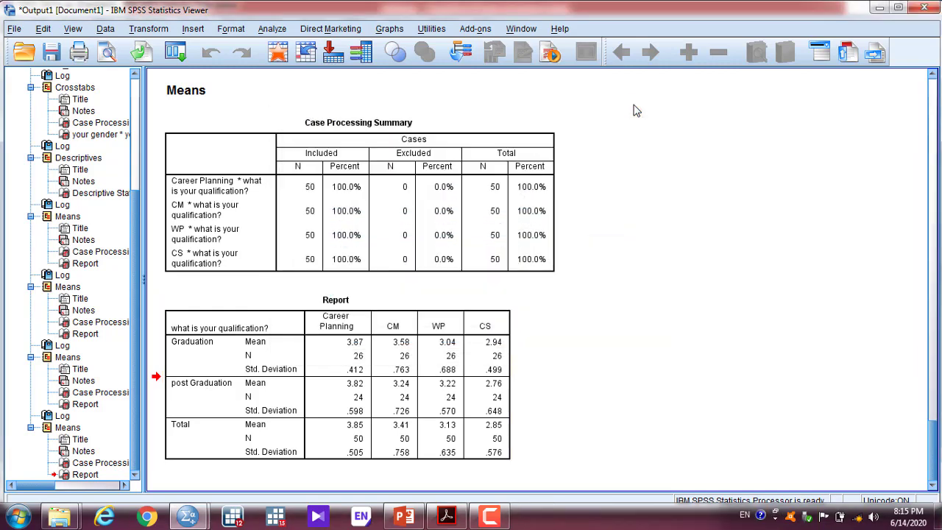